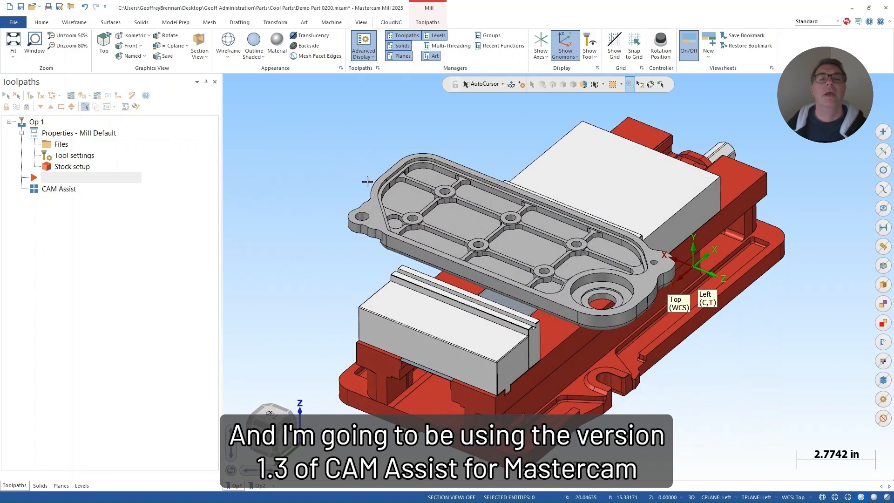
Examine the demo part and vise in the Op1 and Op2 setups, including how the flat sides are gripped.
{"action": "scroll", "coordinate": [387, 163], "scroll_direction": "up", "scroll_amount": 2}
{"action": "scroll", "coordinate": [484, 236], "scroll_direction": "down", "scroll_amount": 3}
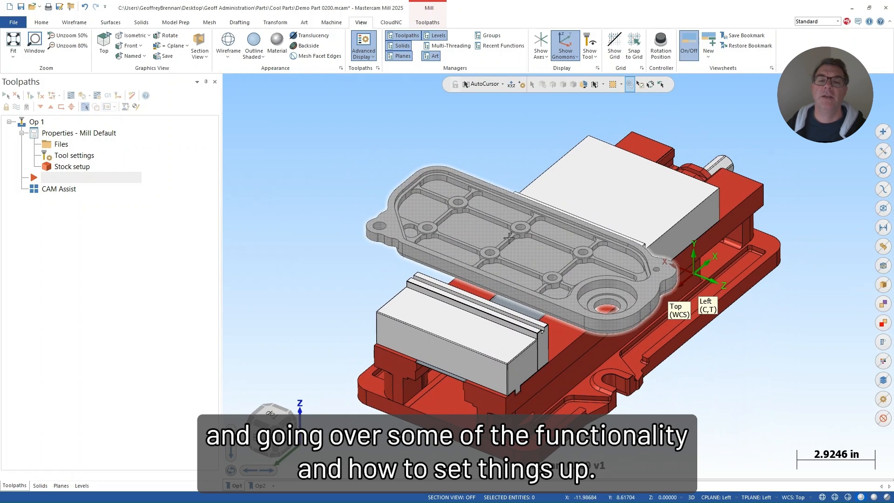
{"action": "scroll", "coordinate": [508, 238], "scroll_direction": "down", "scroll_amount": 2}
{"action": "middle_click_drag", "start_coordinate": [536, 207], "coordinate": [468, 384]}
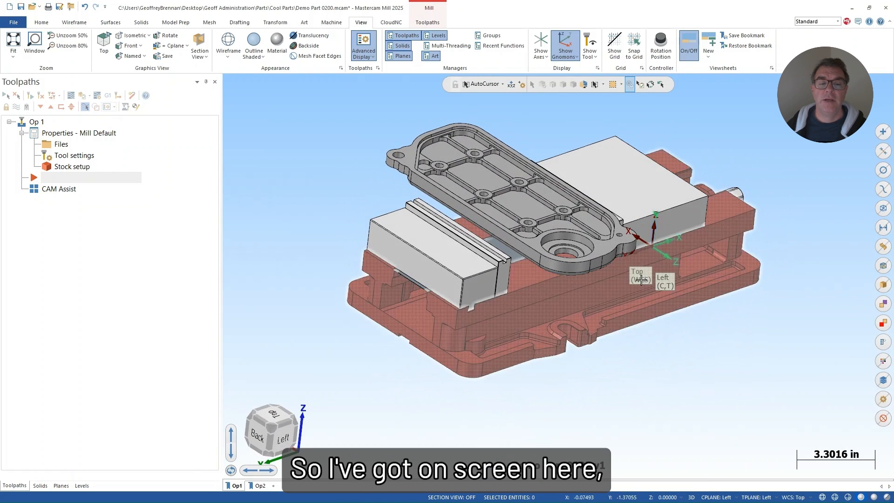
{"action": "mouse_move", "coordinate": [375, 385]}
{"action": "middle_mouse_down"}
{"action": "mouse_move", "coordinate": [323, 299]}
{"action": "mouse_move", "coordinate": [277, 289]}
{"action": "mouse_move", "coordinate": [337, 278]}
{"action": "mouse_move", "coordinate": [402, 302]}
{"action": "middle_mouse_up"}
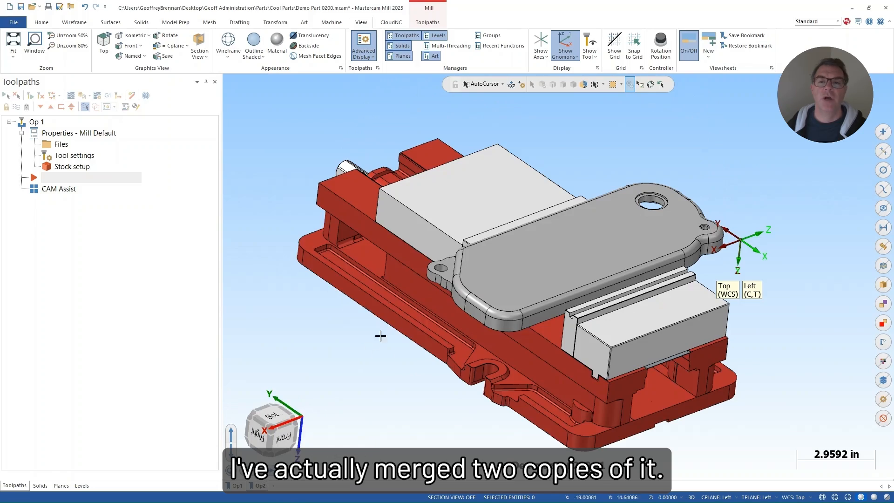
{"action": "middle_click_drag", "start_coordinate": [383, 369], "coordinate": [155, 381]}
{"action": "scroll", "coordinate": [473, 275], "scroll_direction": "up", "scroll_amount": 2}
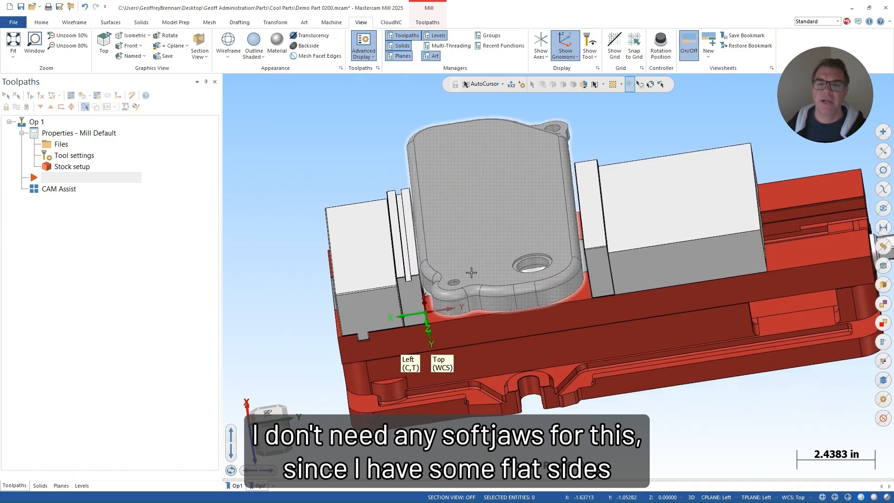
{"action": "scroll", "coordinate": [473, 275], "scroll_direction": "up", "scroll_amount": 2}
{"action": "middle_click_drag", "start_coordinate": [420, 192], "coordinate": [461, 227]}
{"action": "scroll", "coordinate": [461, 227], "scroll_direction": "up", "scroll_amount": 1}
{"action": "scroll", "coordinate": [381, 265], "scroll_direction": "down", "scroll_amount": 6}
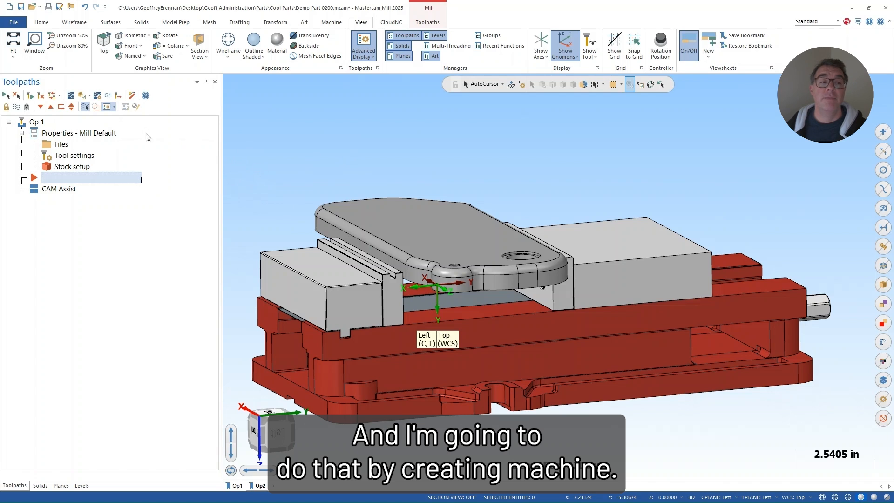
Add a default mill machine group for the second operation and open its stock setup.
{"action": "left_click", "coordinate": [324, 25]}
{"action": "left_click", "coordinate": [13, 52]}
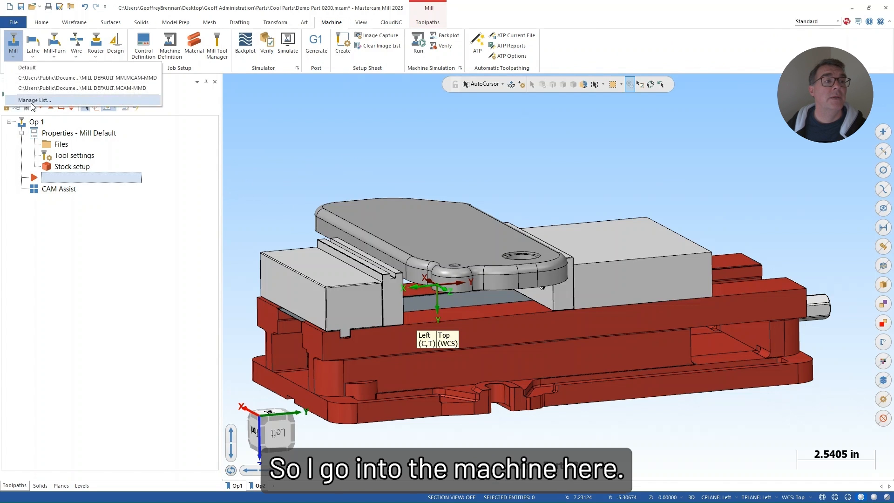
{"action": "left_click", "coordinate": [28, 68]}
{"action": "left_click", "coordinate": [21, 200]}
{"action": "left_click", "coordinate": [70, 234]}
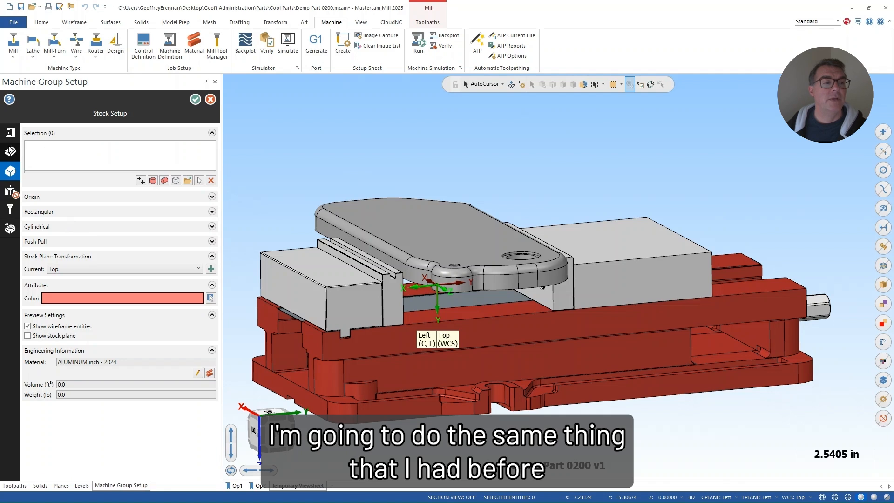
Assign the flipped Demo Part 0200 v1 solid as the new machine group's master model.
{"action": "left_click", "coordinate": [10, 151]}
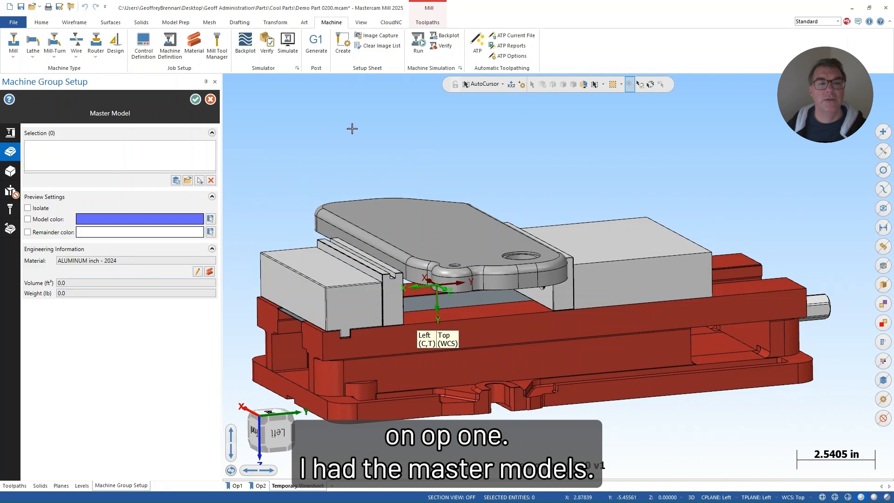
{"action": "left_click", "coordinate": [200, 180]}
{"action": "left_click", "coordinate": [400, 228]}
{"action": "left_click", "coordinate": [522, 105]}
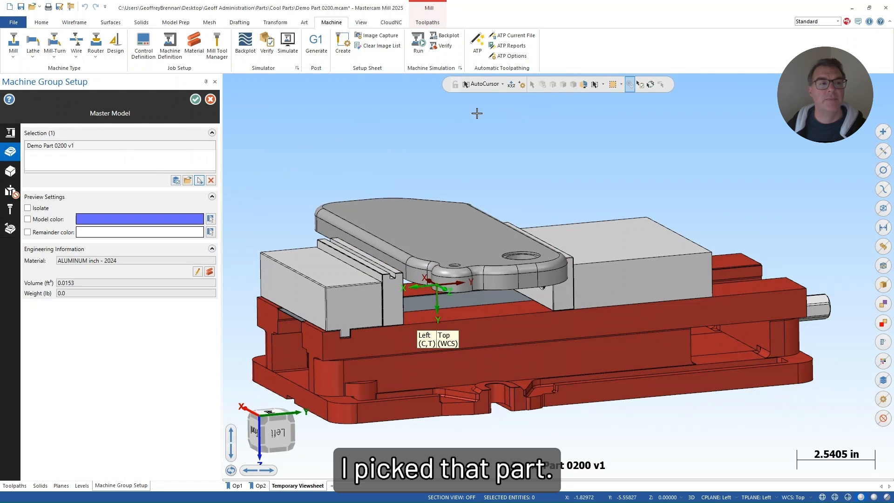
{"action": "left_click", "coordinate": [11, 171]}
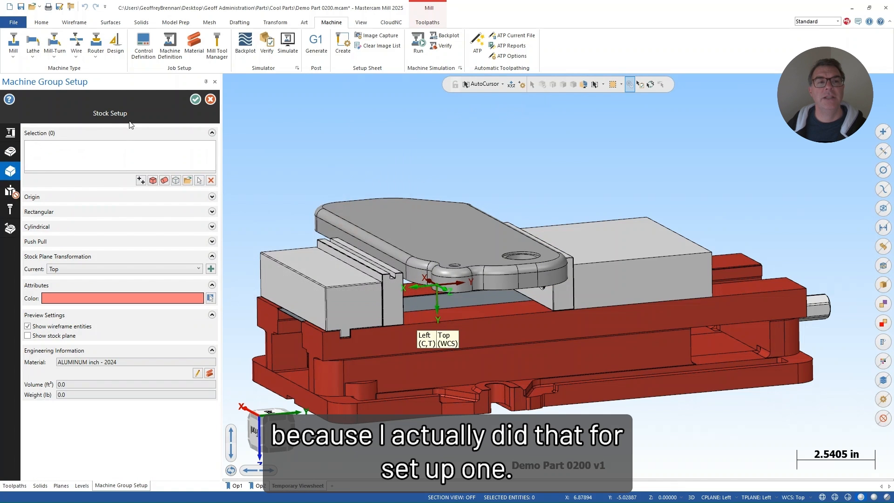
{"action": "left_click", "coordinate": [176, 181]}
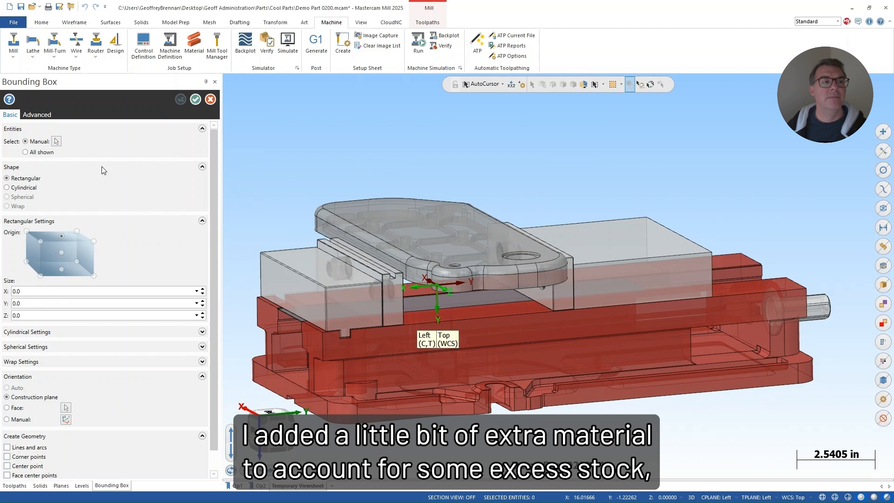
{"action": "left_click", "coordinate": [211, 99]}
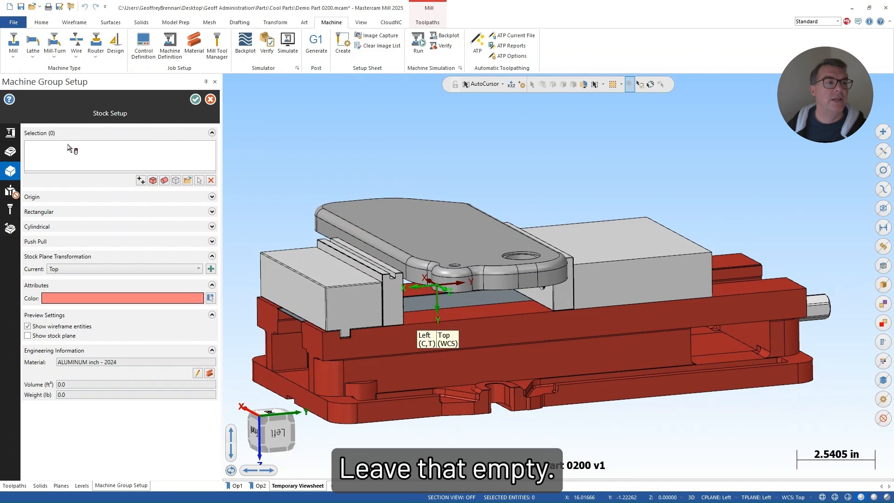
Enable workholding fixtures for the new machine group and pick the vise blocks and jaw plates as fixture solids, leaving out the red vise base.
{"action": "left_click", "coordinate": [7, 194]}
{"action": "left_click", "coordinate": [27, 133]}
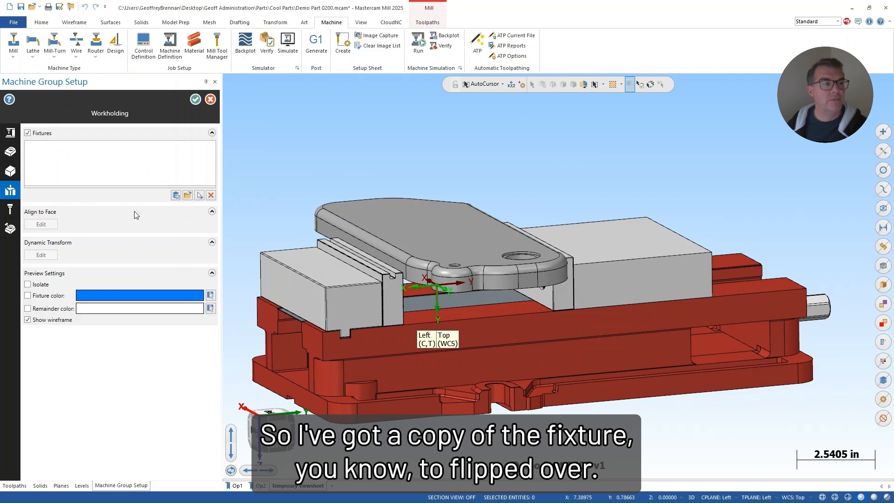
{"action": "left_click", "coordinate": [199, 195]}
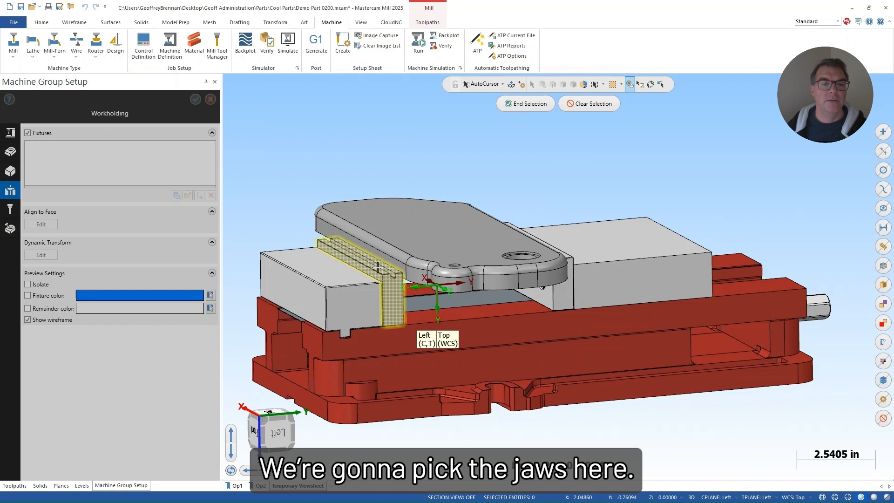
{"action": "left_click", "coordinate": [624, 285]}
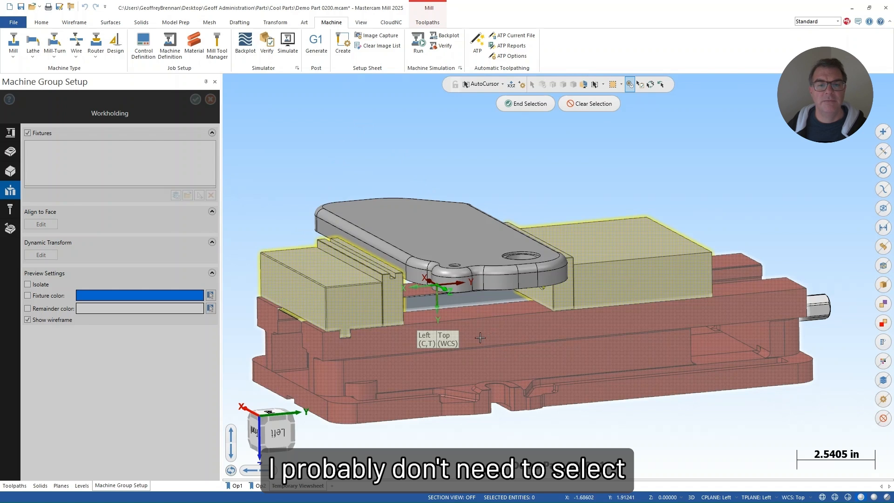
{"action": "left_click", "coordinate": [512, 106]}
Activate fixtures Solid 1 through Solid 4 and accept the machine group setup.
{"action": "left_click", "coordinate": [39, 145]}
{"action": "left_click", "coordinate": [38, 155]}
{"action": "left_click", "coordinate": [38, 164]}
{"action": "left_click", "coordinate": [38, 173]}
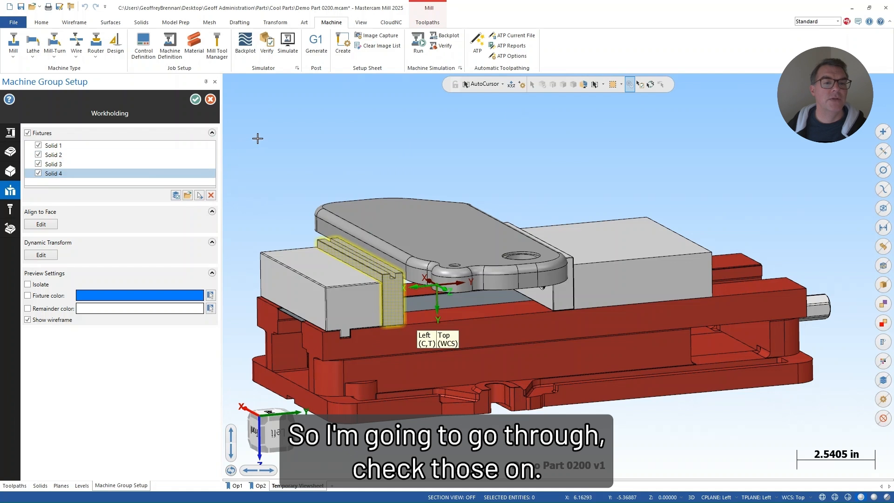
{"action": "left_click", "coordinate": [196, 99]}
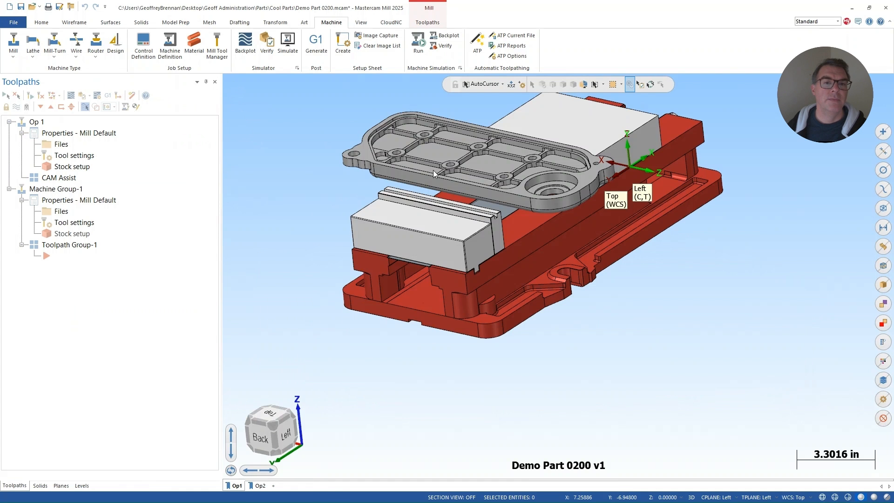
Check the Op1 viewsheet, return to Op2, and open CloudNC CAM Assist.
{"action": "left_click", "coordinate": [236, 485]}
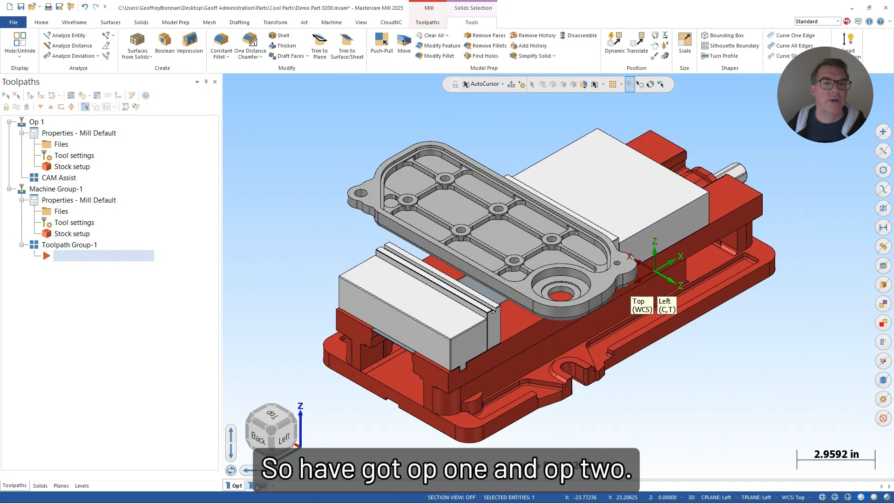
{"action": "left_click", "coordinate": [259, 487]}
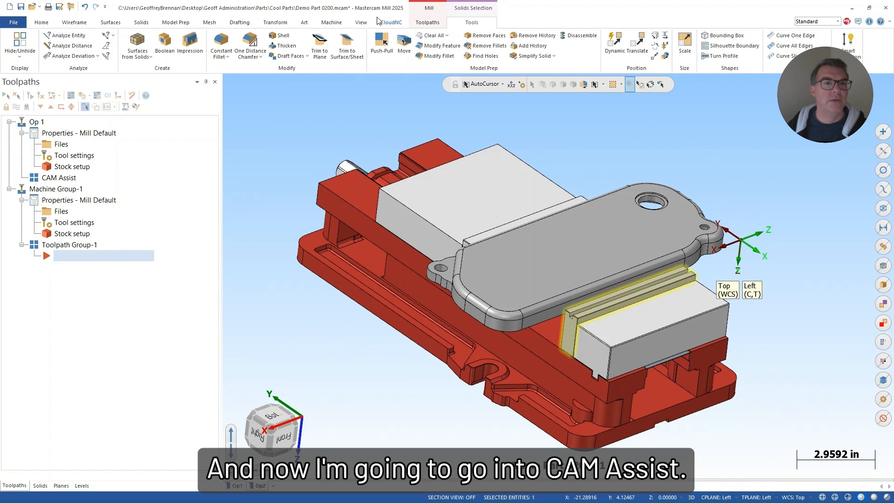
{"action": "left_click", "coordinate": [392, 23]}
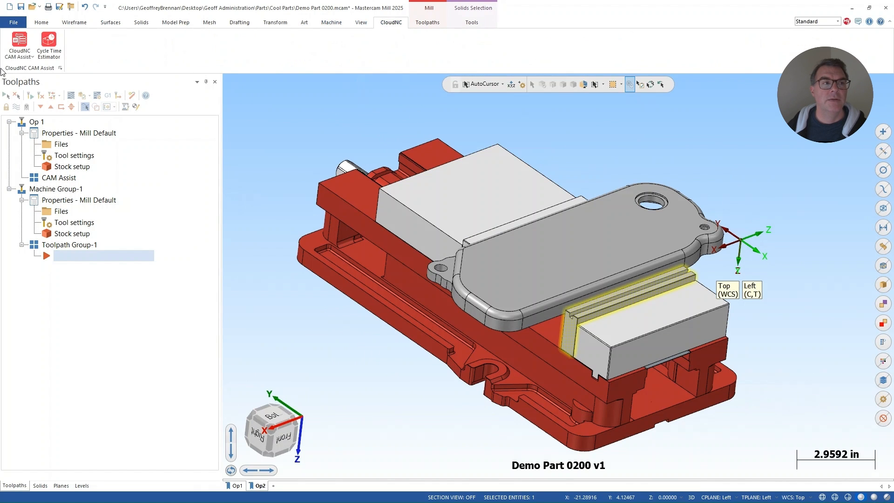
{"action": "left_click", "coordinate": [19, 44]}
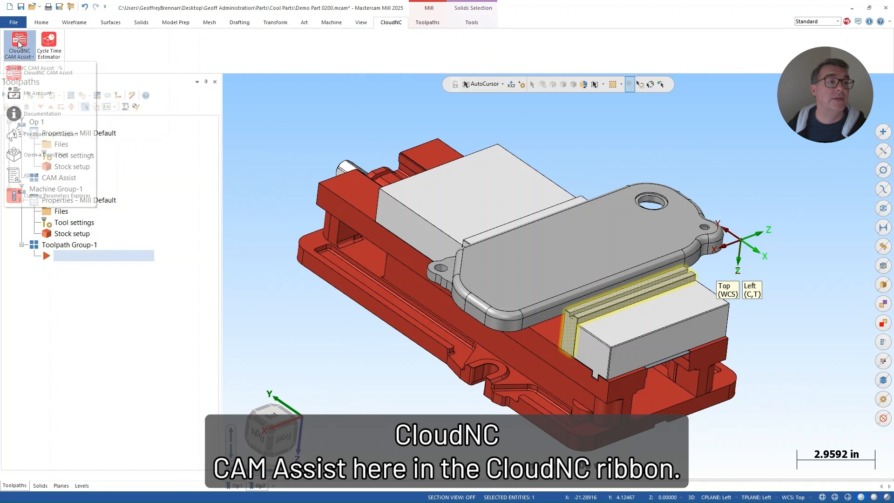
{"action": "left_click", "coordinate": [47, 72]}
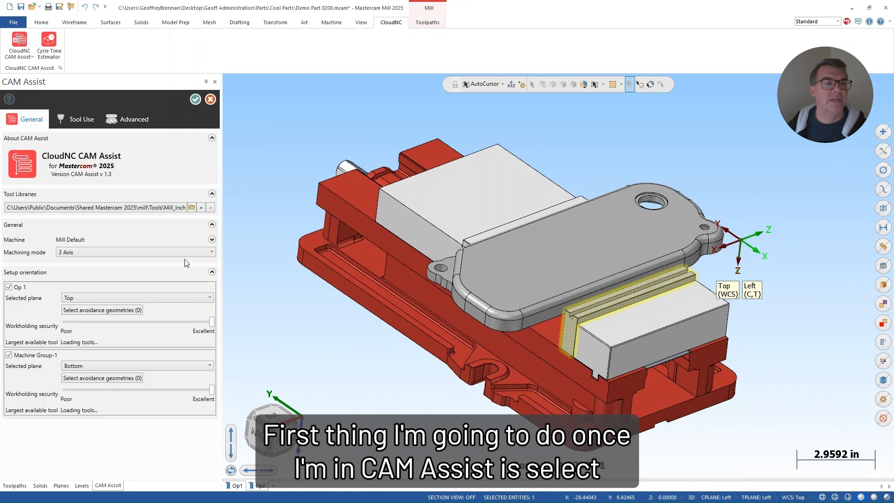
Start choosing a tool library for CAM Assist and browse to the Shared Mastercam 2025 folder under Public Documents on OS (C:).
{"action": "left_click", "coordinate": [192, 207]}
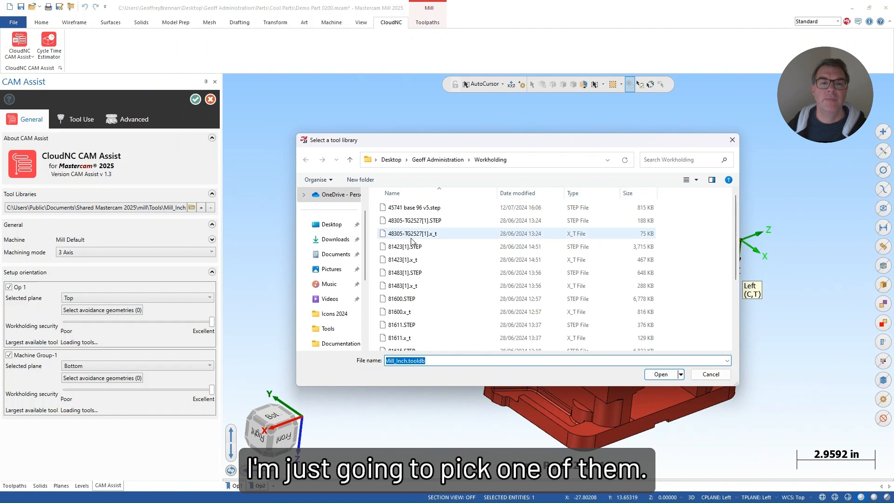
{"action": "scroll", "coordinate": [367, 321], "scroll_direction": "down", "scroll_amount": 3}
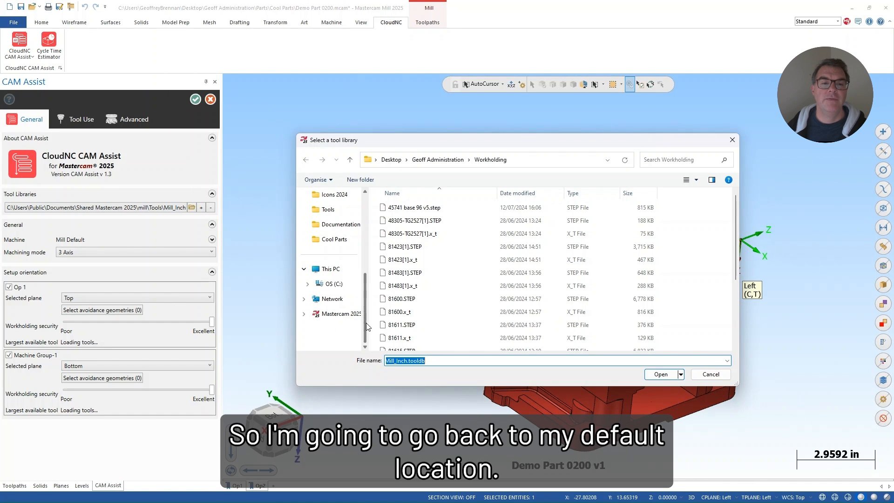
{"action": "left_click", "coordinate": [325, 283]}
{"action": "scroll", "coordinate": [413, 300], "scroll_direction": "down", "scroll_amount": 2}
{"action": "scroll", "coordinate": [414, 301], "scroll_direction": "down", "scroll_amount": 2}
{"action": "double_click", "coordinate": [393, 321]}
{"action": "left_click", "coordinate": [396, 313]}
{"action": "double_click", "coordinate": [396, 315]}
{"action": "double_click", "coordinate": [399, 248]}
{"action": "double_click", "coordinate": [404, 223]}
{"action": "scroll", "coordinate": [401, 252], "scroll_direction": "down", "scroll_amount": 3}
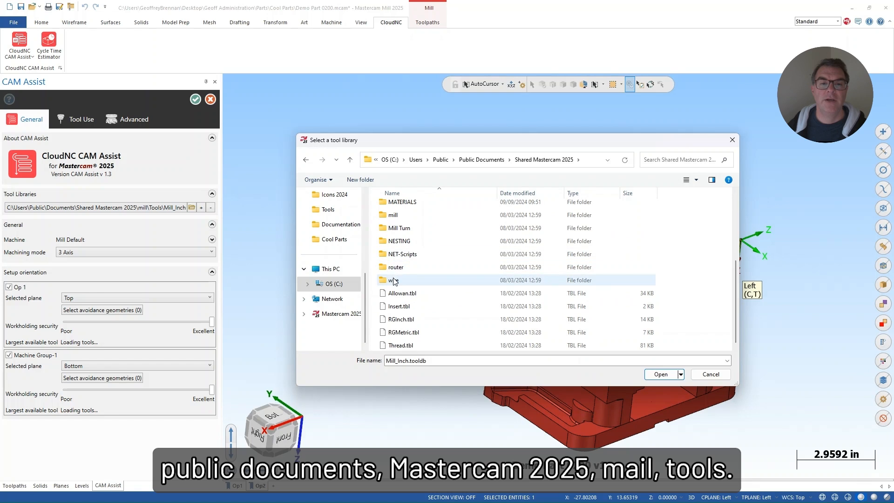
Load the CAM Assist [inch].tooldb library from the mill\Tools folder.
{"action": "double_click", "coordinate": [393, 215]}
{"action": "left_click", "coordinate": [396, 248]}
{"action": "double_click", "coordinate": [396, 247]}
{"action": "scroll", "coordinate": [419, 270], "scroll_direction": "down", "scroll_amount": 5}
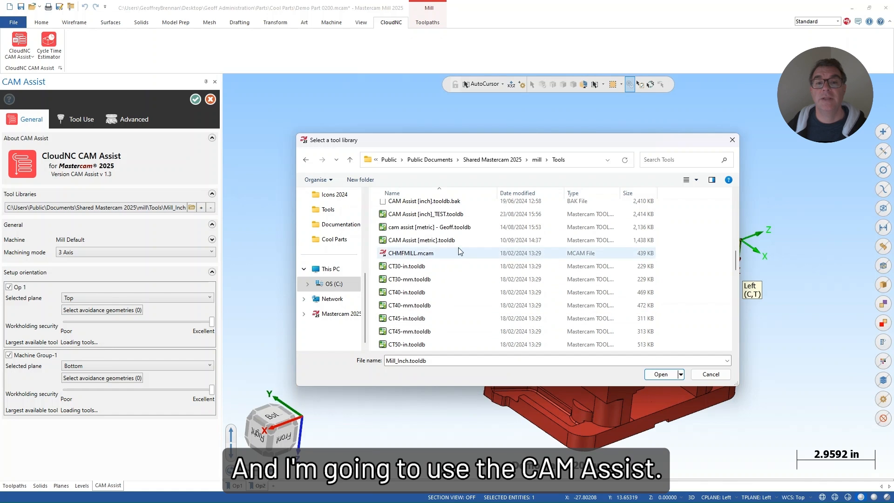
{"action": "scroll", "coordinate": [444, 249], "scroll_direction": "up", "scroll_amount": 1}
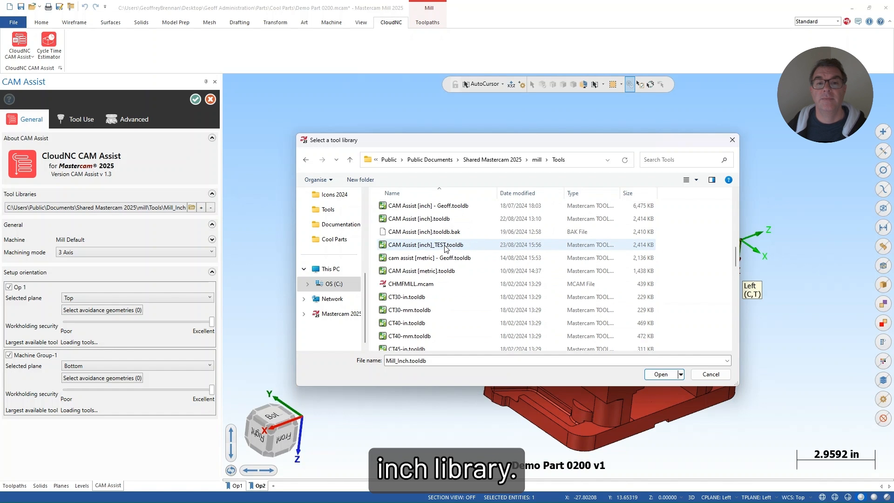
{"action": "left_click", "coordinate": [438, 219]}
{"action": "left_click", "coordinate": [660, 374]}
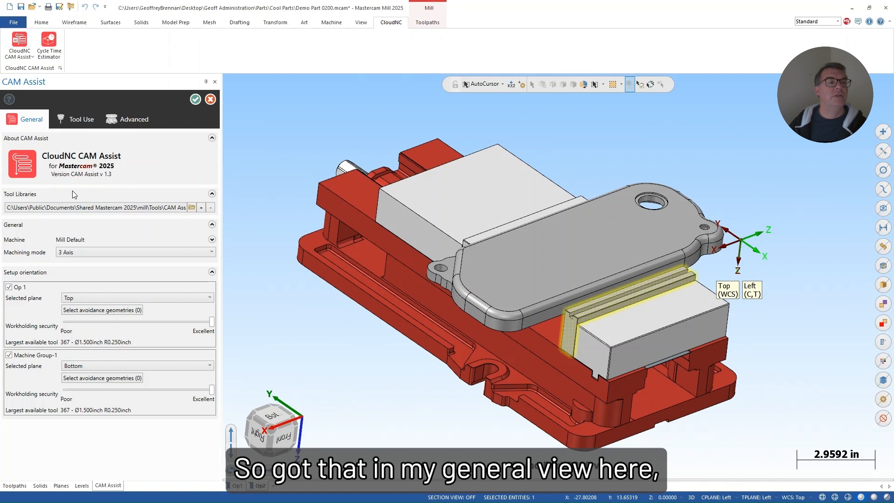
Review the tool material presets in the tool use settings and choose alloy 304 for the Stainless Steel stock.
{"action": "left_click", "coordinate": [78, 121]}
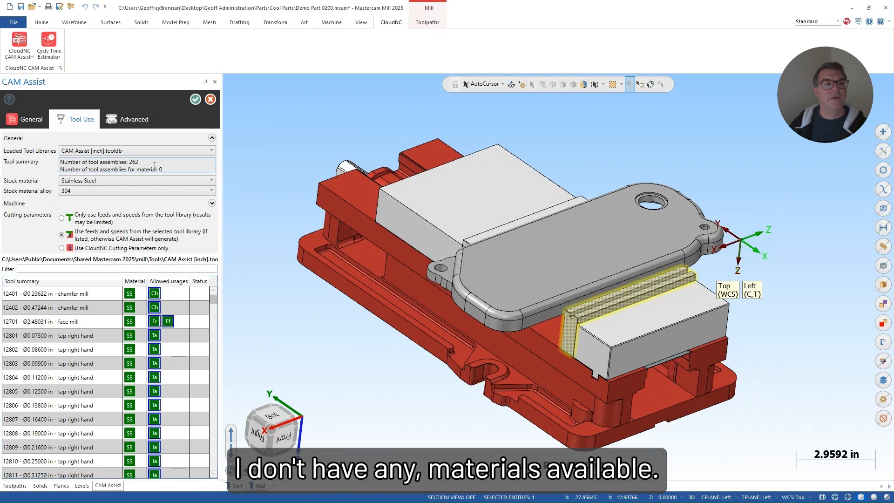
{"action": "mouse_move", "coordinate": [131, 343]}
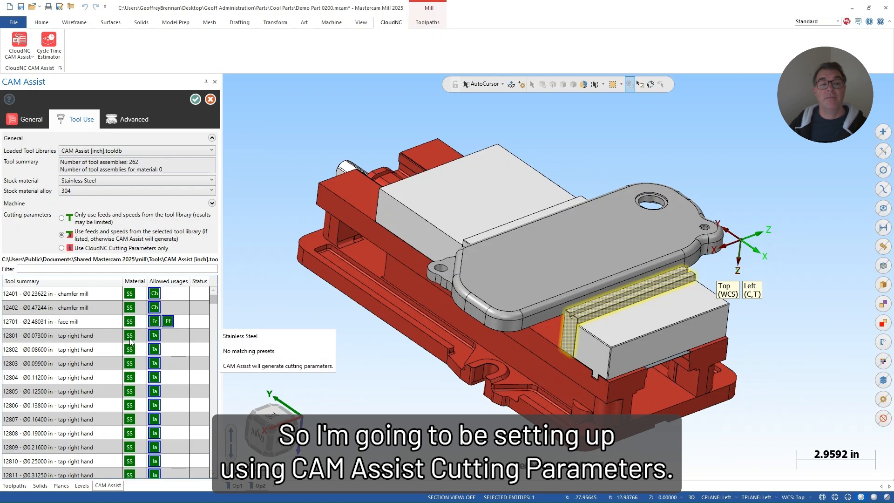
{"action": "left_click", "coordinate": [69, 192]}
{"action": "left_click", "coordinate": [69, 219]}
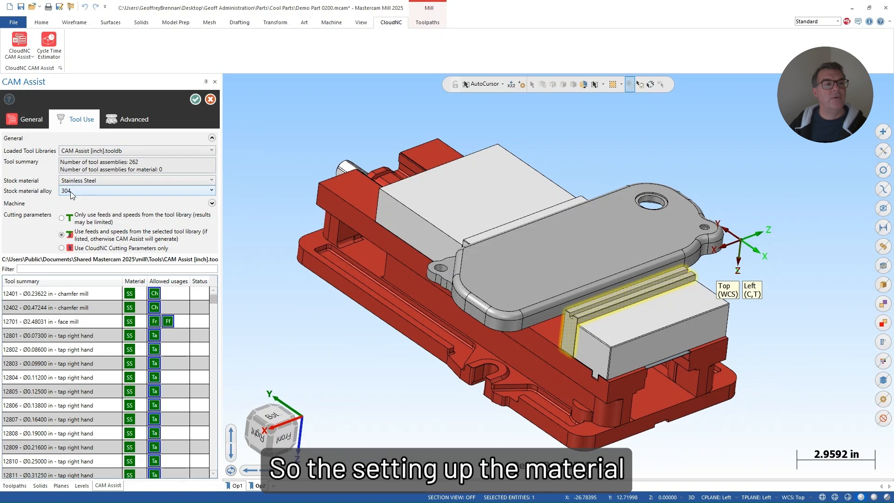
Compare the Op1 and Op2 orientations and lower Machine Group-1's workholding security to limit its largest tool to 22107 - Ø0.500inch R0.005inch.
{"action": "left_click", "coordinate": [32, 121]}
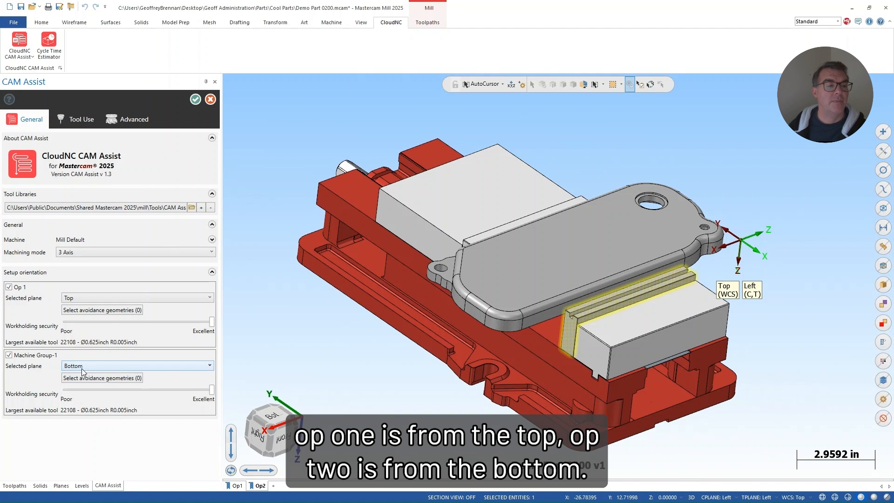
{"action": "left_click", "coordinate": [237, 486]}
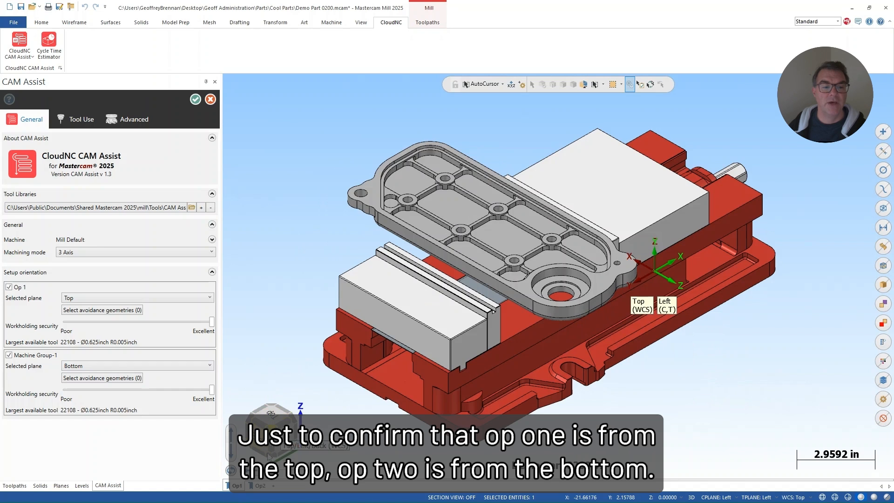
{"action": "left_click", "coordinate": [260, 485]}
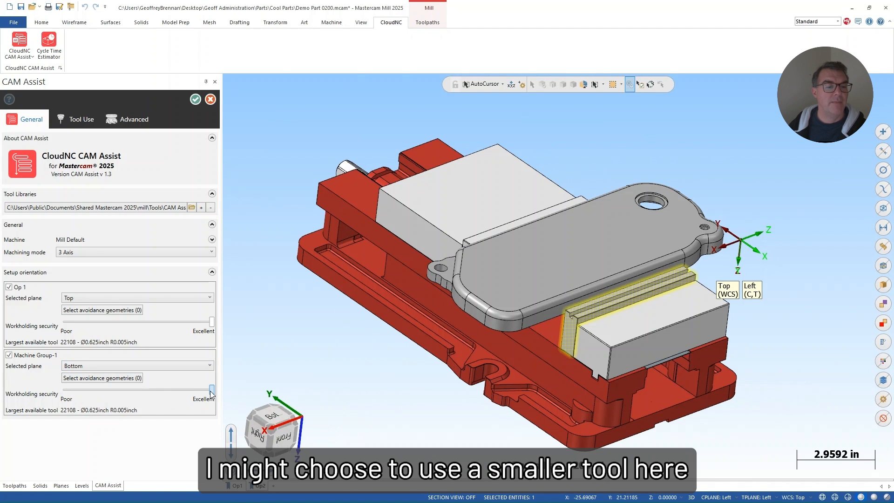
{"action": "left_click_drag", "start_coordinate": [212, 389], "coordinate": [159, 393]}
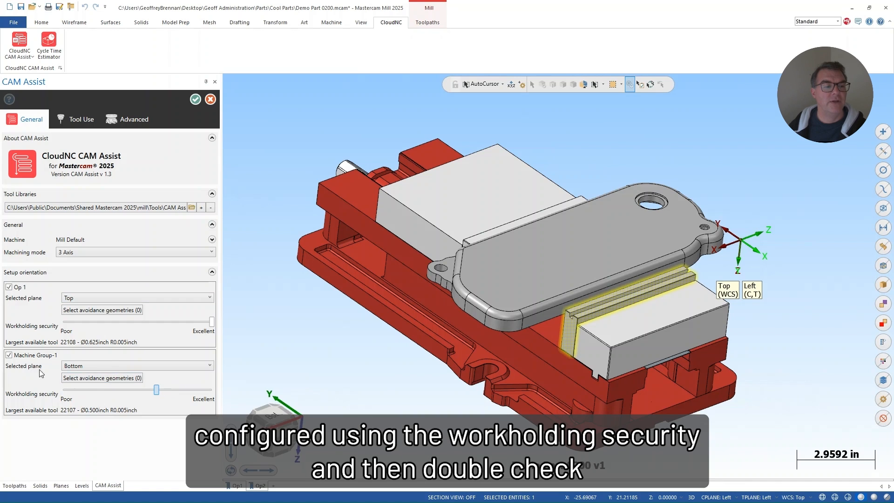
Check the tool use and advanced settings, then run CAM Assist with hole patching on and skip toolpath generation.
{"action": "left_click", "coordinate": [77, 120]}
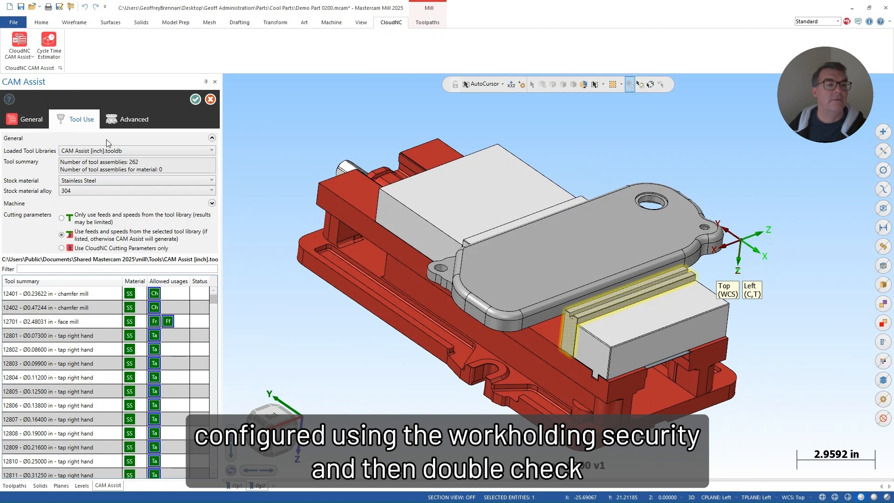
{"action": "left_click", "coordinate": [121, 119]}
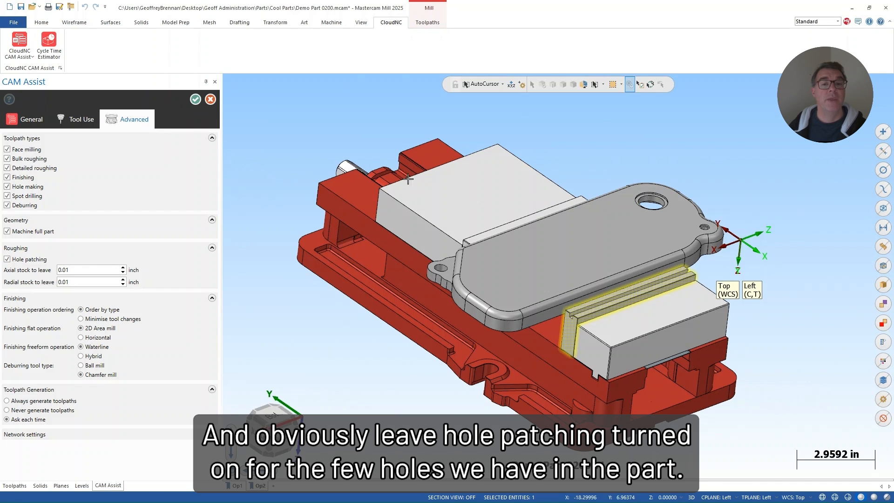
{"action": "mouse_move", "coordinate": [586, 202]}
{"action": "middle_mouse_down"}
{"action": "mouse_move", "coordinate": [515, 162]}
{"action": "mouse_move", "coordinate": [444, 186]}
{"action": "mouse_move", "coordinate": [433, 214]}
{"action": "mouse_move", "coordinate": [428, 205]}
{"action": "middle_mouse_up"}
{"action": "left_click", "coordinate": [195, 99]}
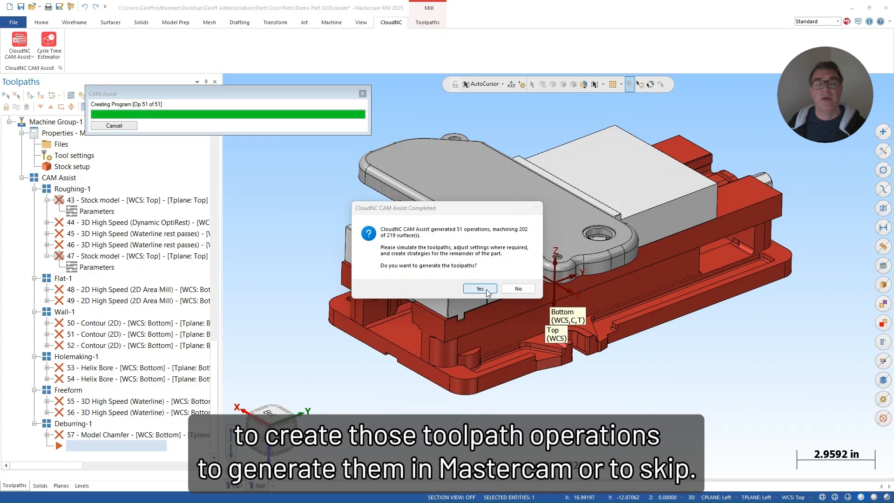
{"action": "left_click", "coordinate": [518, 290]}
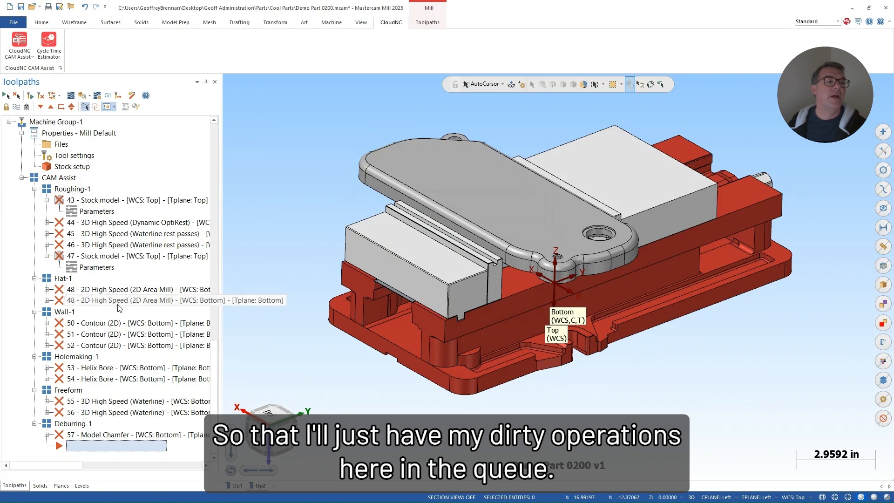
Examine the cutting parameters of operation 8, Op 1's first flat 2D Area Mill, down to chip load and spindle torque in Cutting Parameters Explorer.
{"action": "scroll", "coordinate": [163, 384], "scroll_direction": "up", "scroll_amount": 19}
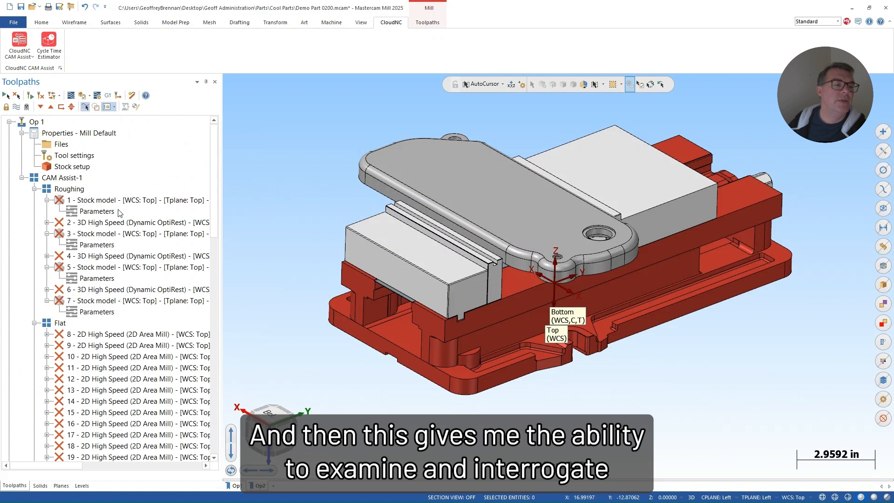
{"action": "scroll", "coordinate": [139, 209], "scroll_direction": "down", "scroll_amount": 6}
{"action": "scroll", "coordinate": [124, 210], "scroll_direction": "down", "scroll_amount": 11}
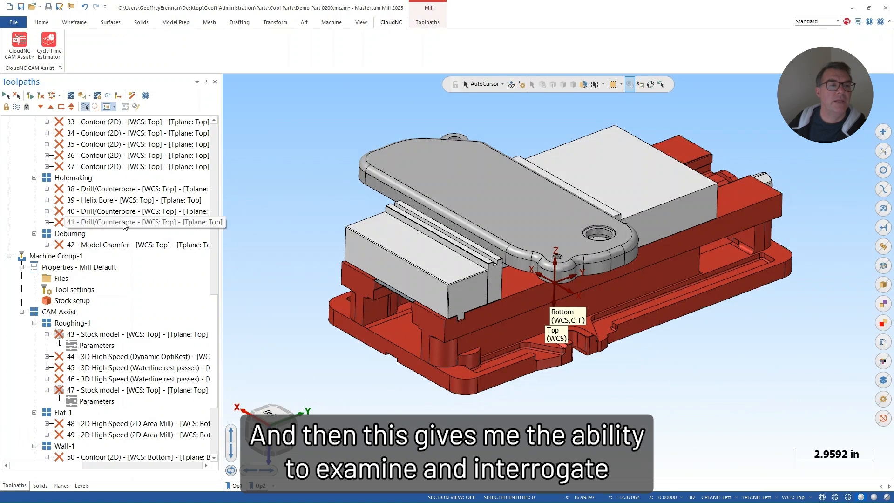
{"action": "scroll", "coordinate": [149, 375], "scroll_direction": "up", "scroll_amount": 20}
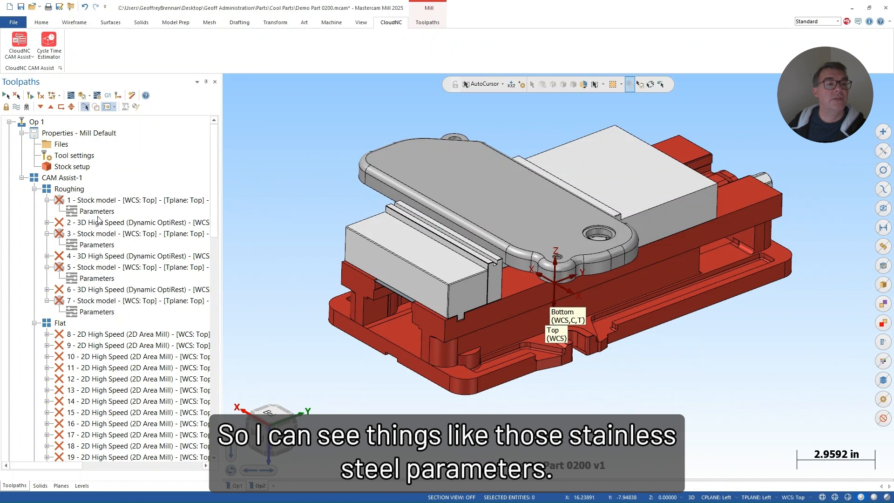
{"action": "right_click", "coordinate": [92, 338]}
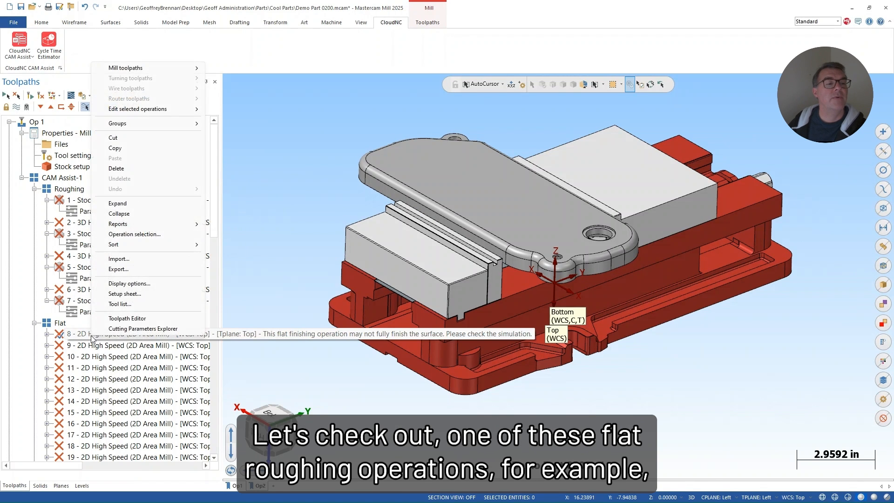
{"action": "left_click", "coordinate": [117, 329]}
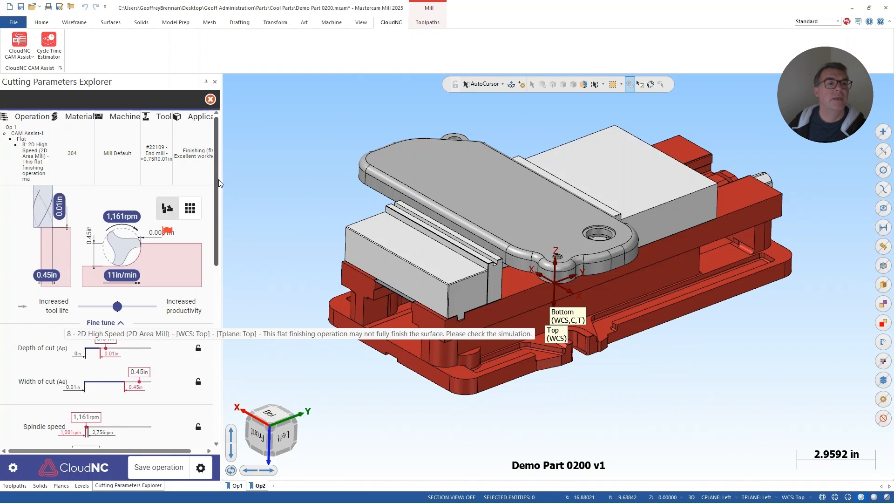
{"action": "left_click_drag", "start_coordinate": [221, 186], "coordinate": [313, 157]}
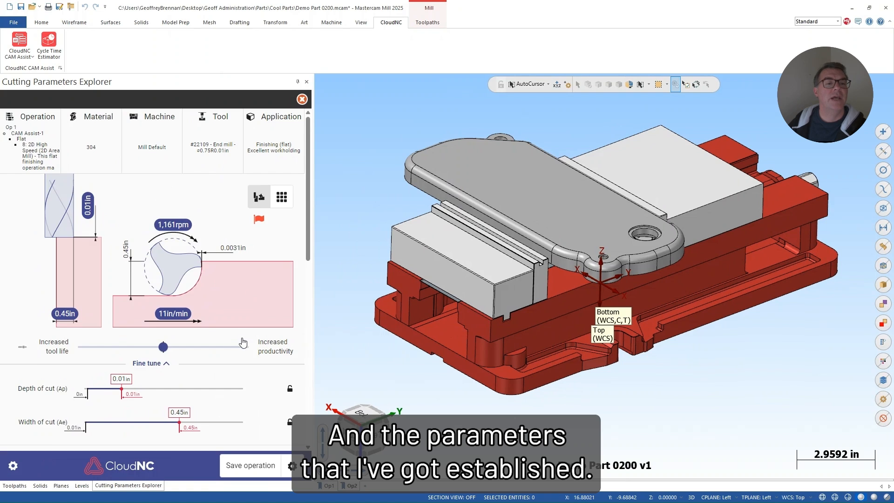
{"action": "scroll", "coordinate": [242, 344], "scroll_direction": "down", "scroll_amount": 8}
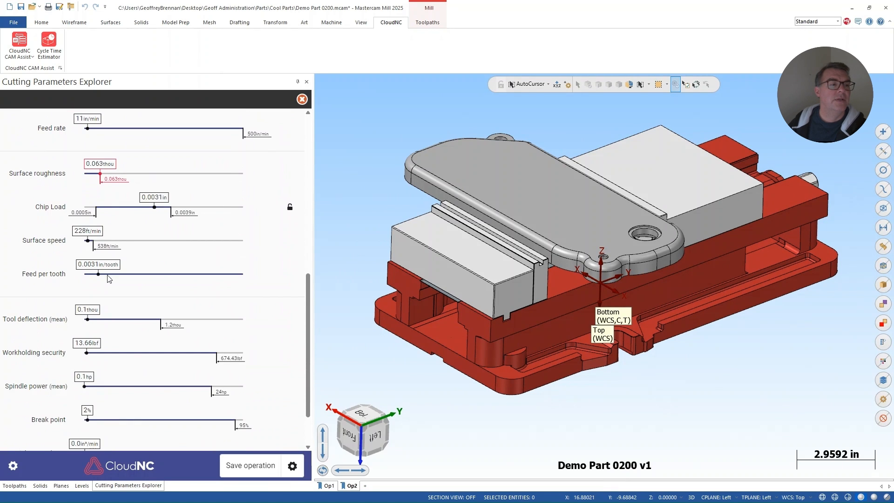
{"action": "scroll", "coordinate": [96, 261], "scroll_direction": "down", "scroll_amount": 2}
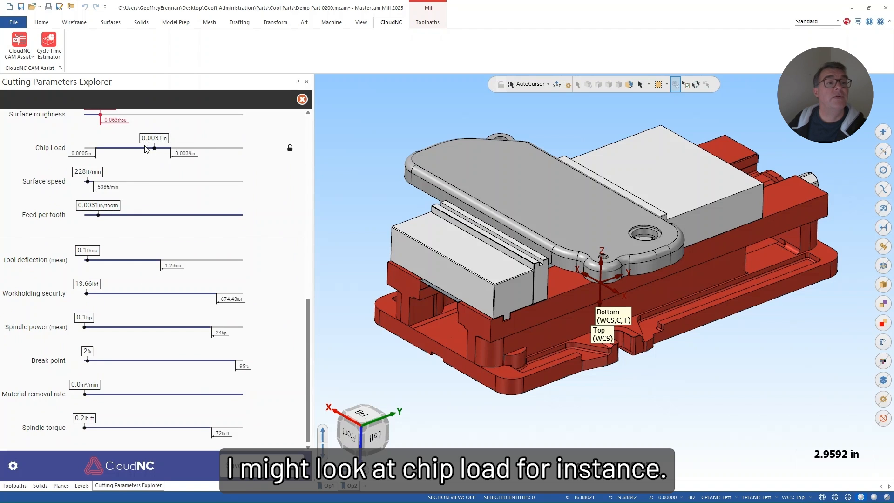
{"action": "mouse_move", "coordinate": [153, 140]}
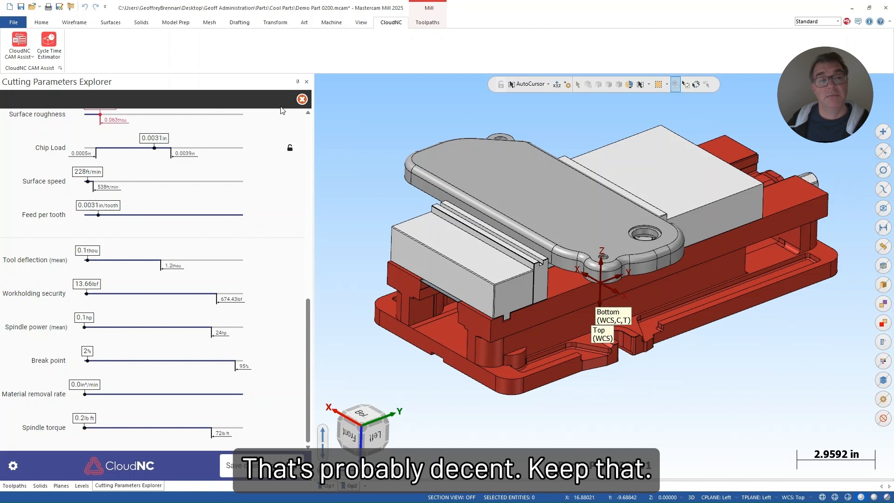
{"action": "left_click", "coordinate": [306, 82]}
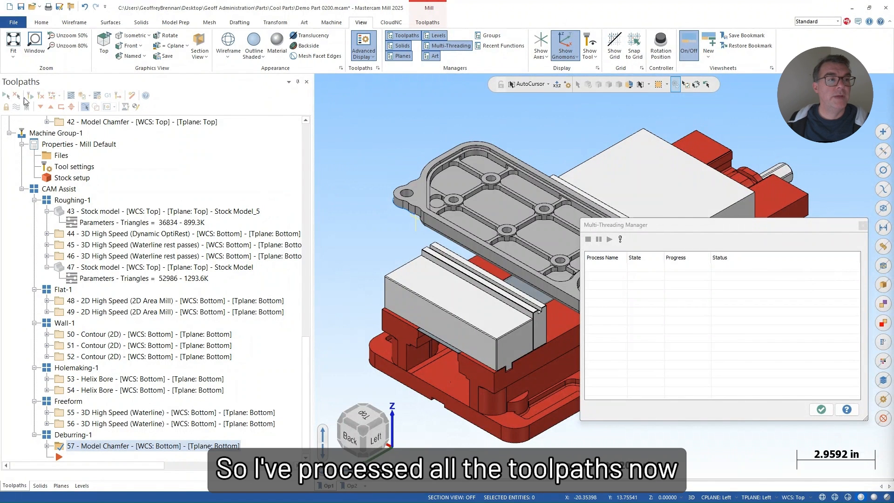
Close the Multi-Threading Manager and inspect Op 1's Roughing group, its starting stock model and first Dynamic OptiRest toolpath.
{"action": "left_click", "coordinate": [862, 226]}
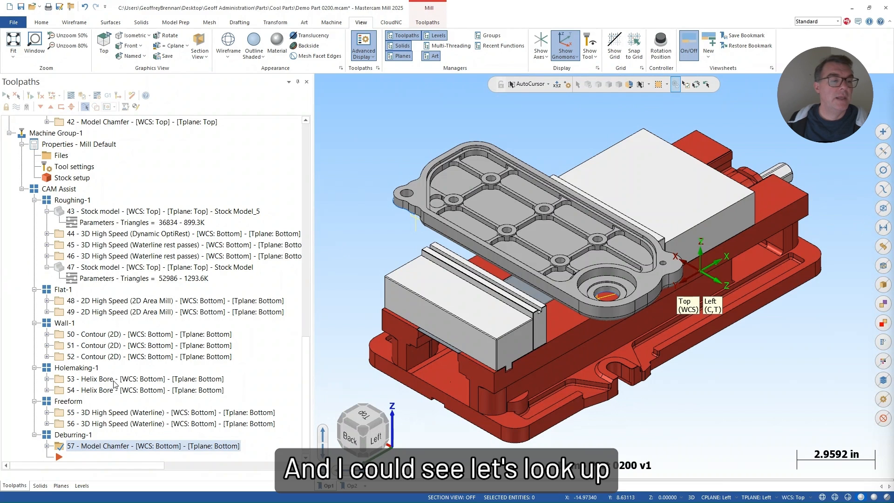
{"action": "scroll", "coordinate": [111, 384], "scroll_direction": "up", "scroll_amount": 20}
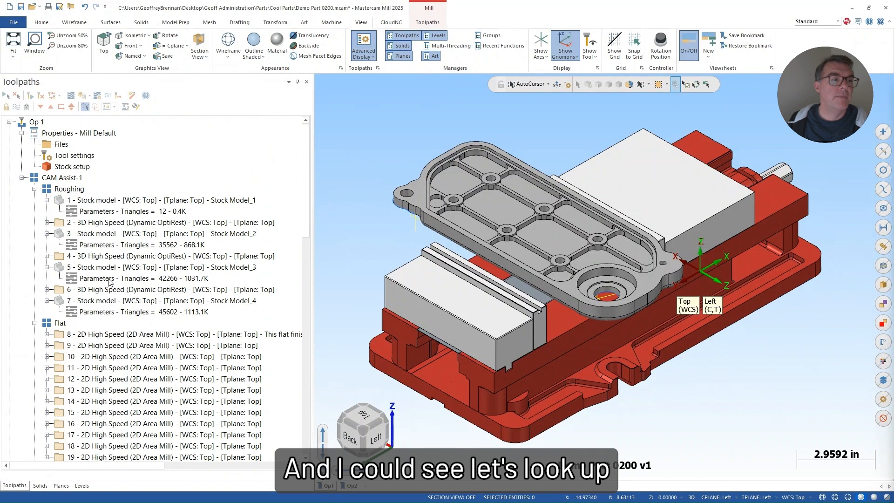
{"action": "left_click", "coordinate": [65, 189]}
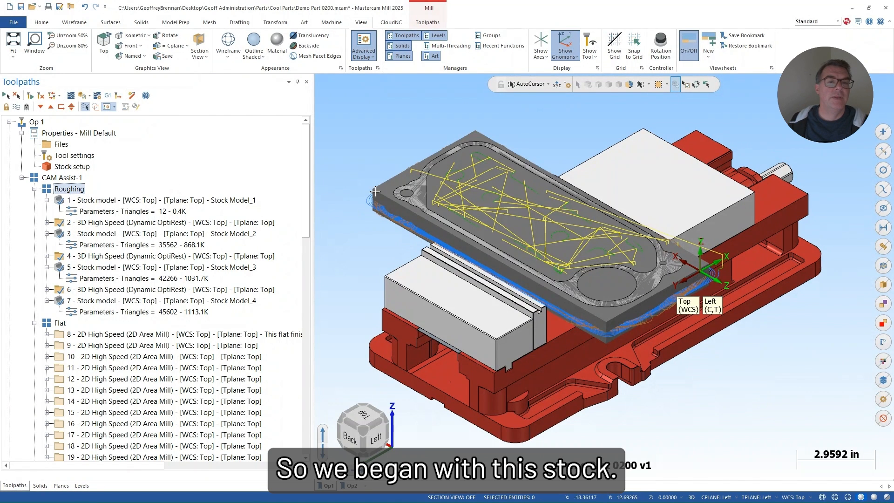
{"action": "left_click", "coordinate": [92, 202]}
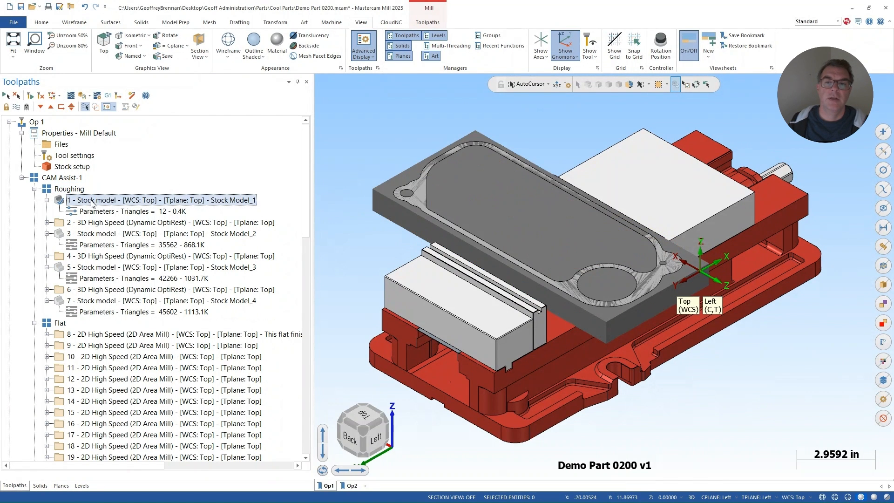
{"action": "left_click", "coordinate": [80, 222]}
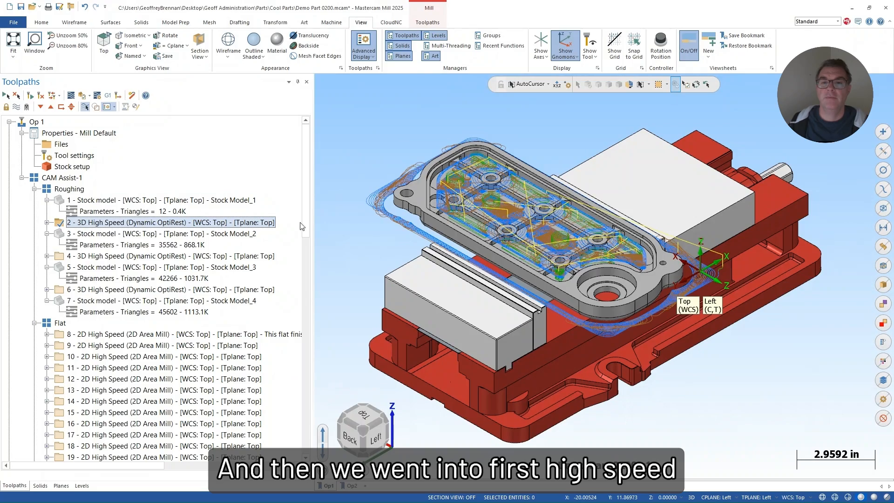
{"action": "scroll", "coordinate": [463, 231], "scroll_direction": "up", "scroll_amount": 5}
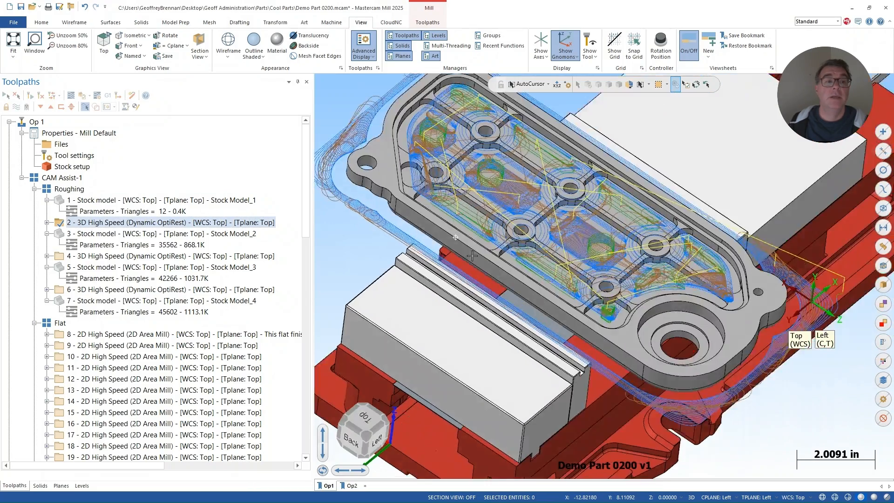
{"action": "mouse_move", "coordinate": [472, 256]}
{"action": "middle_mouse_down"}
{"action": "mouse_move", "coordinate": [465, 212]}
{"action": "mouse_move", "coordinate": [426, 200]}
{"action": "mouse_move", "coordinate": [412, 213]}
{"action": "mouse_move", "coordinate": [426, 219]}
{"action": "mouse_move", "coordinate": [423, 246]}
{"action": "mouse_move", "coordinate": [399, 219]}
{"action": "mouse_move", "coordinate": [487, 259]}
{"action": "middle_mouse_up"}
Display Op 1's remaining roughing operations one by one, from stock model operation 3 through stock model operation 7.
{"action": "left_click", "coordinate": [106, 234]}
{"action": "left_click", "coordinate": [110, 256]}
{"action": "left_click", "coordinate": [96, 268]}
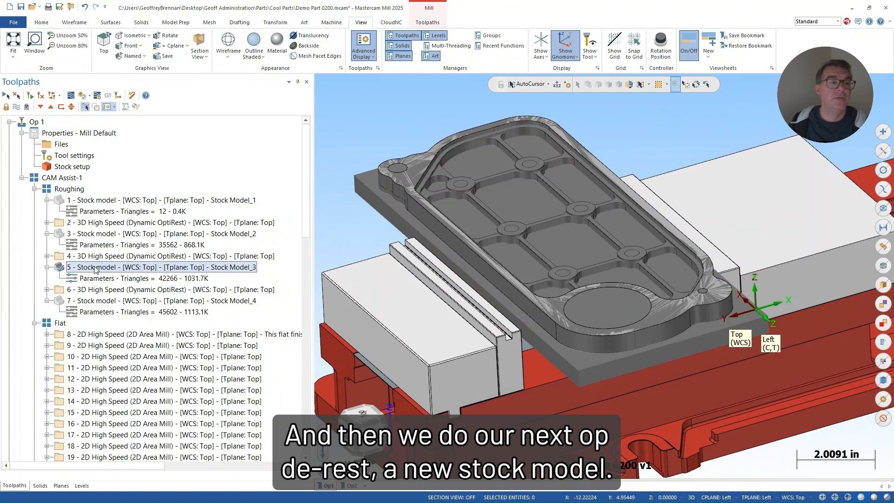
{"action": "left_click", "coordinate": [91, 290]}
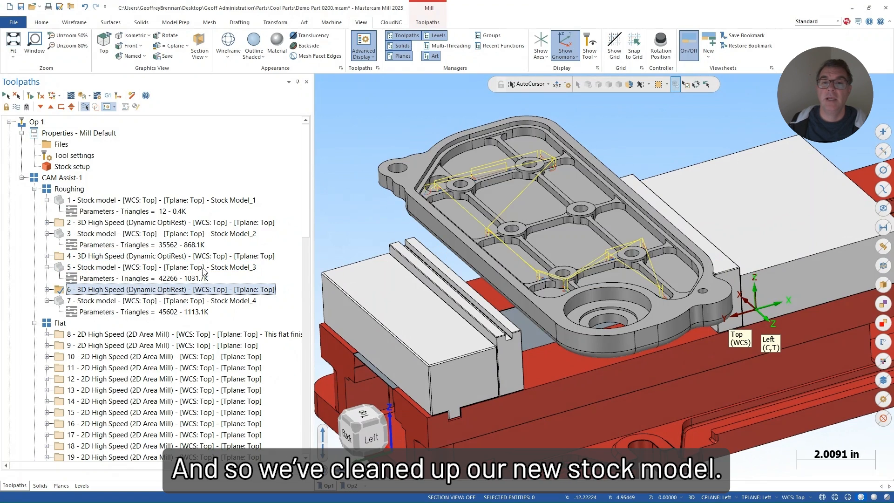
{"action": "left_click", "coordinate": [107, 302]}
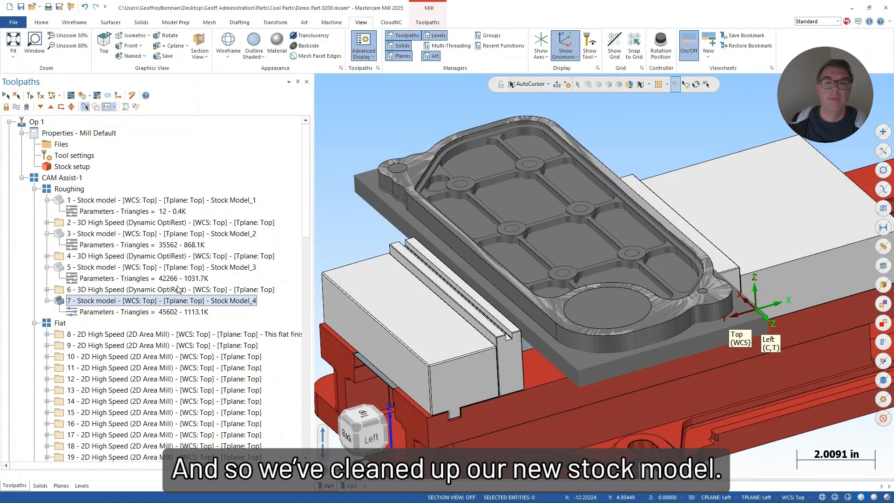
Display Op 1's Flat group of 2D Area Mill toolpaths and its Wall group of contour toolpaths on the part.
{"action": "left_click", "coordinate": [61, 322]}
{"action": "scroll", "coordinate": [471, 246], "scroll_direction": "up", "scroll_amount": 3}
{"action": "middle_click_drag", "start_coordinate": [471, 246], "coordinate": [444, 230]}
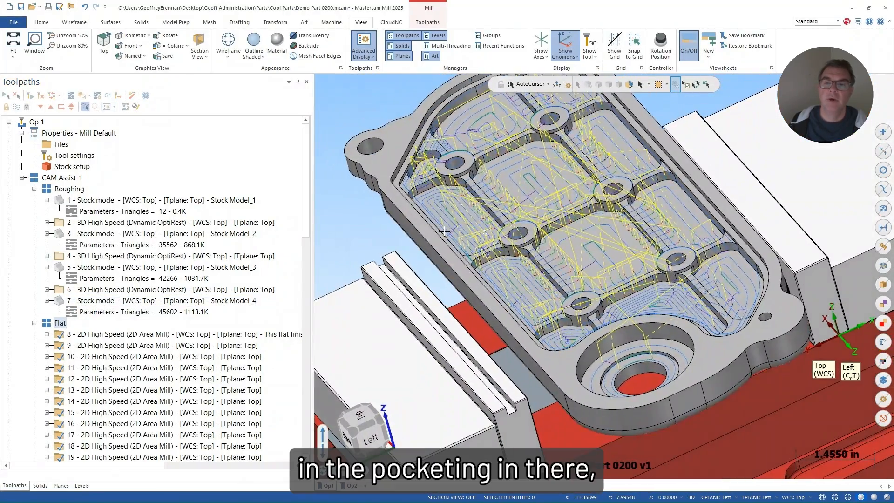
{"action": "scroll", "coordinate": [177, 347], "scroll_direction": "down", "scroll_amount": 4}
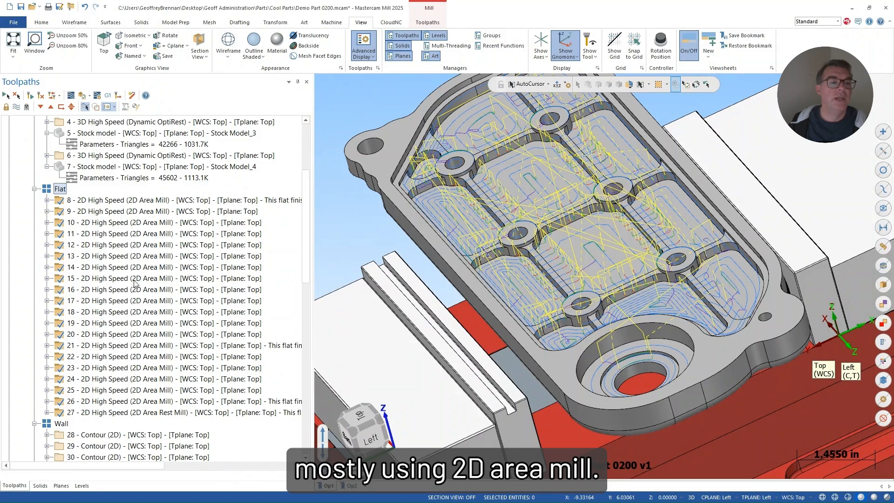
{"action": "left_click", "coordinate": [61, 423]}
{"action": "mouse_move", "coordinate": [454, 286]}
{"action": "middle_mouse_down"}
{"action": "mouse_move", "coordinate": [462, 309]}
{"action": "mouse_move", "coordinate": [467, 261]}
{"action": "mouse_move", "coordinate": [473, 289]}
{"action": "mouse_move", "coordinate": [463, 291]}
{"action": "middle_mouse_up"}
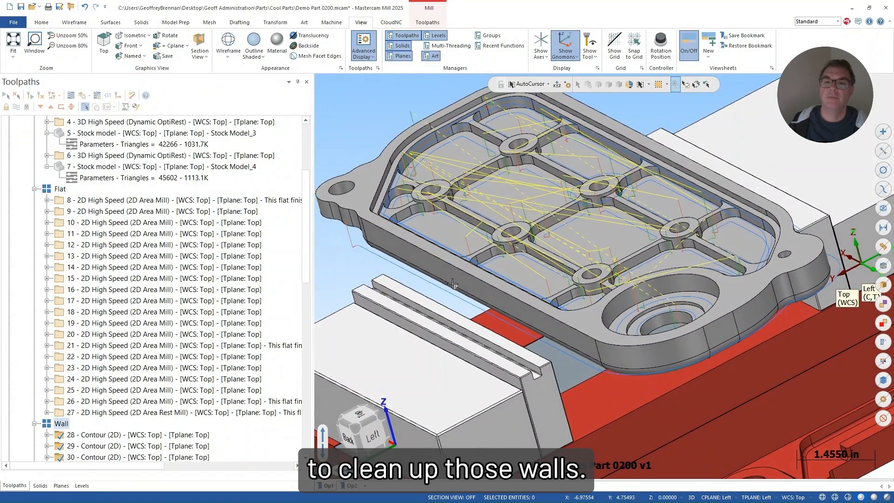
Inspect Op 1's Holemaking toolpaths up close at the small end hole and display the Deburring group's model chamfer toolpath.
{"action": "scroll", "coordinate": [72, 419], "scroll_direction": "down", "scroll_amount": 5}
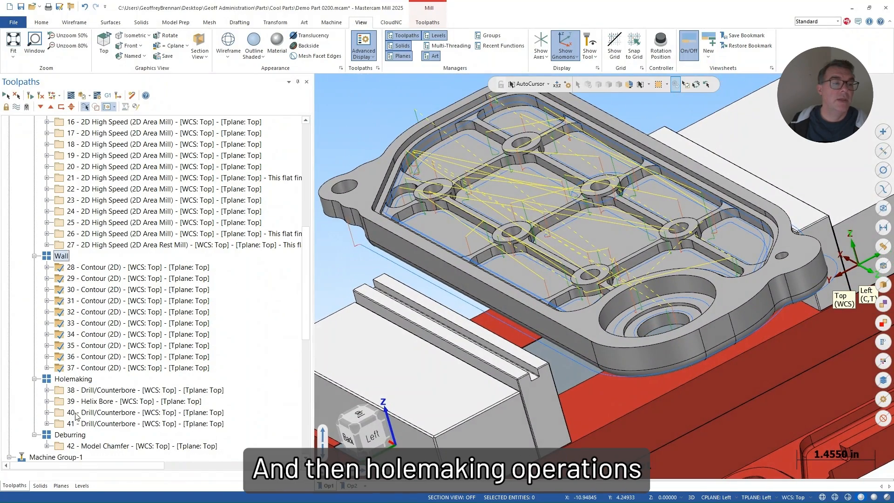
{"action": "left_click", "coordinate": [72, 379]}
{"action": "scroll", "coordinate": [530, 217], "scroll_direction": "up", "scroll_amount": 2}
{"action": "middle_click_drag", "start_coordinate": [530, 217], "coordinate": [486, 221]}
{"action": "scroll", "coordinate": [803, 308], "scroll_direction": "up", "scroll_amount": 5}
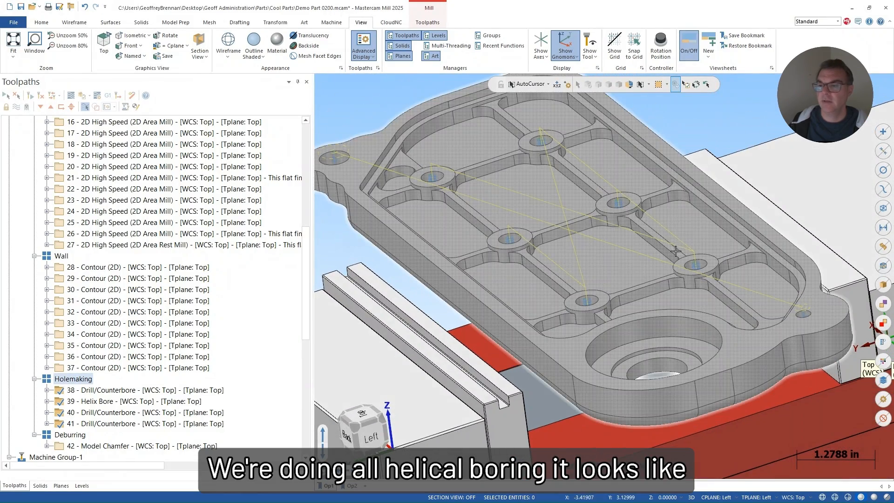
{"action": "scroll", "coordinate": [803, 307], "scroll_direction": "up", "scroll_amount": 5}
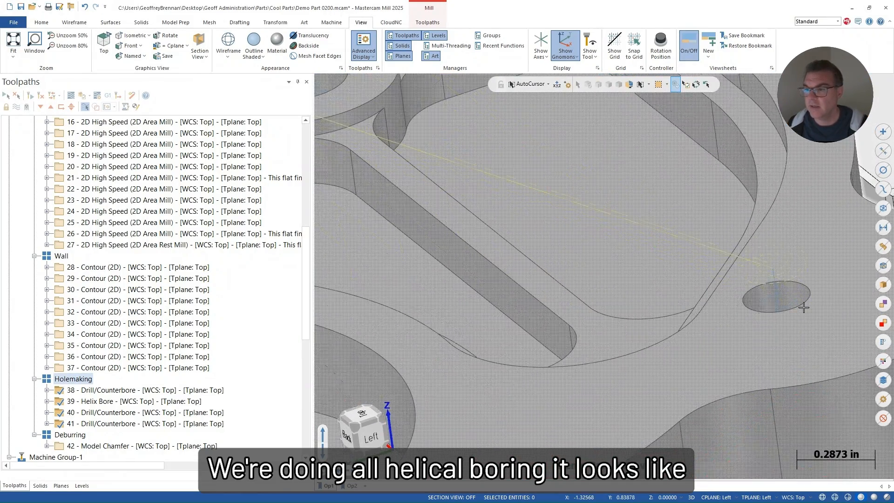
{"action": "scroll", "coordinate": [801, 335], "scroll_direction": "down", "scroll_amount": 5}
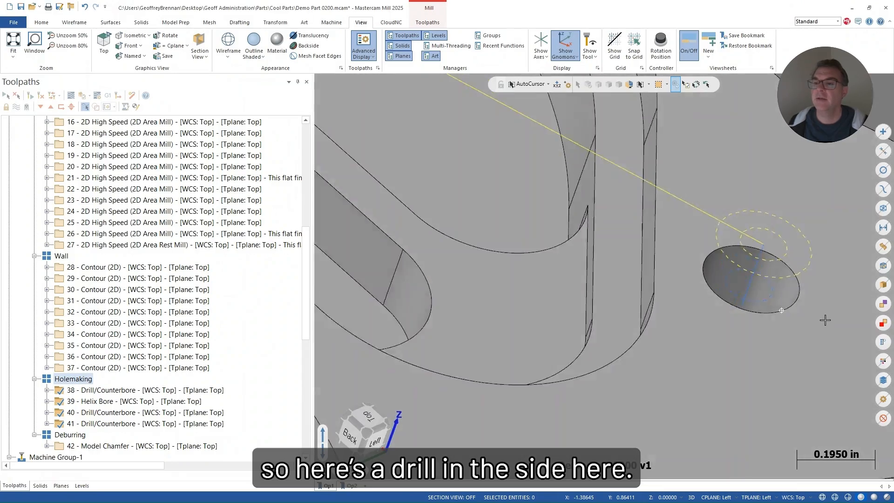
{"action": "scroll", "coordinate": [747, 311], "scroll_direction": "down", "scroll_amount": 6}
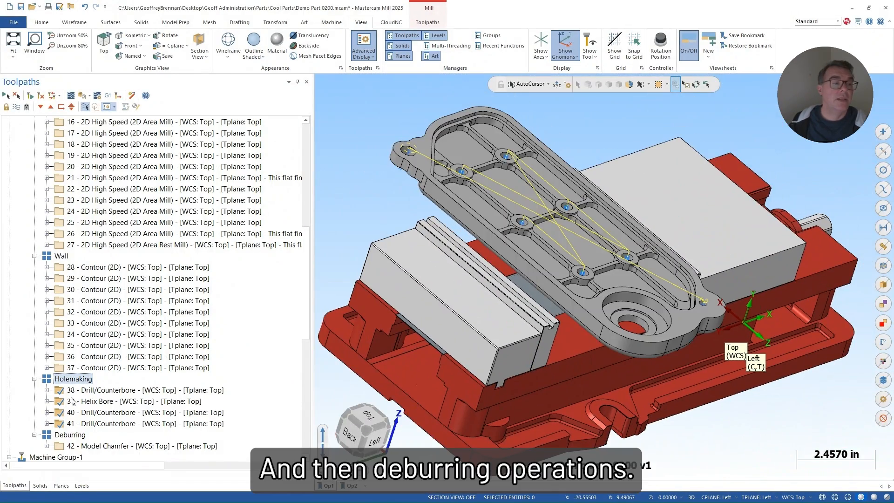
{"action": "left_click", "coordinate": [70, 435]}
{"action": "middle_click_drag", "start_coordinate": [363, 233], "coordinate": [410, 233]}
Display Machine Group-1's Roughing-1 stock models and toolpaths in the Op2 viewsheet.
{"action": "scroll", "coordinate": [108, 330], "scroll_direction": "down", "scroll_amount": 8}
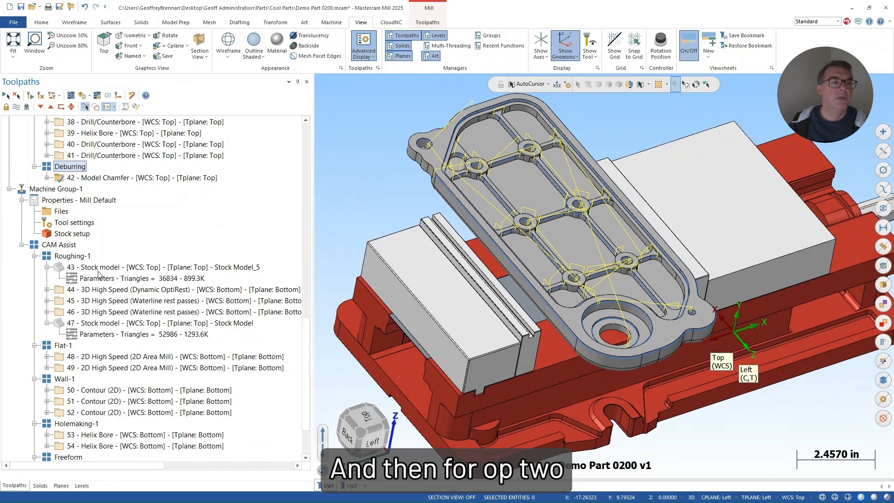
{"action": "left_click", "coordinate": [65, 256]}
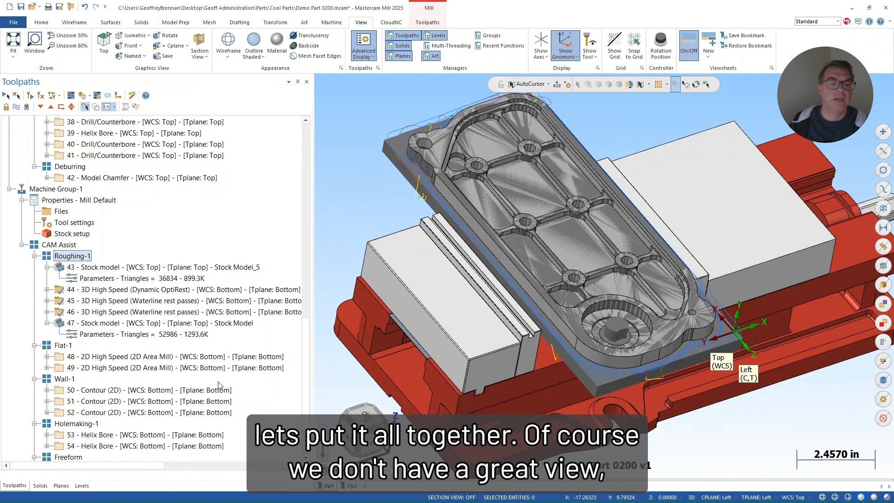
{"action": "key", "text": "alt+2"}
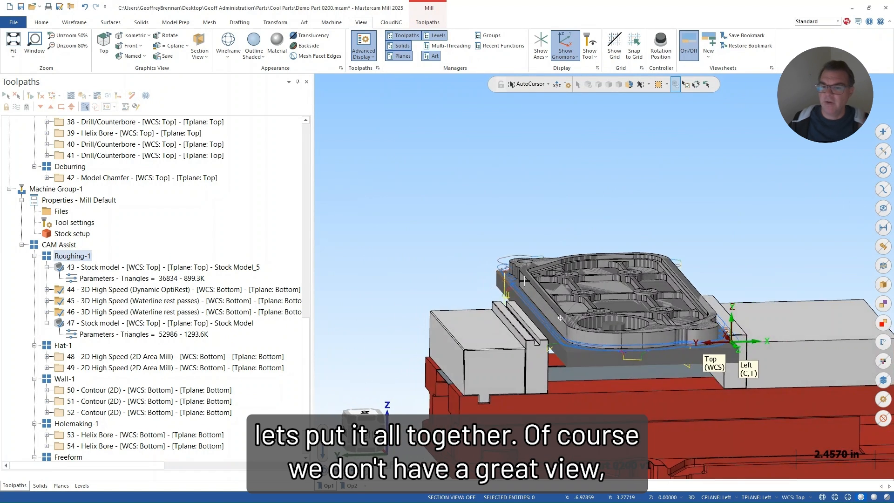
{"action": "left_click", "coordinate": [355, 487]}
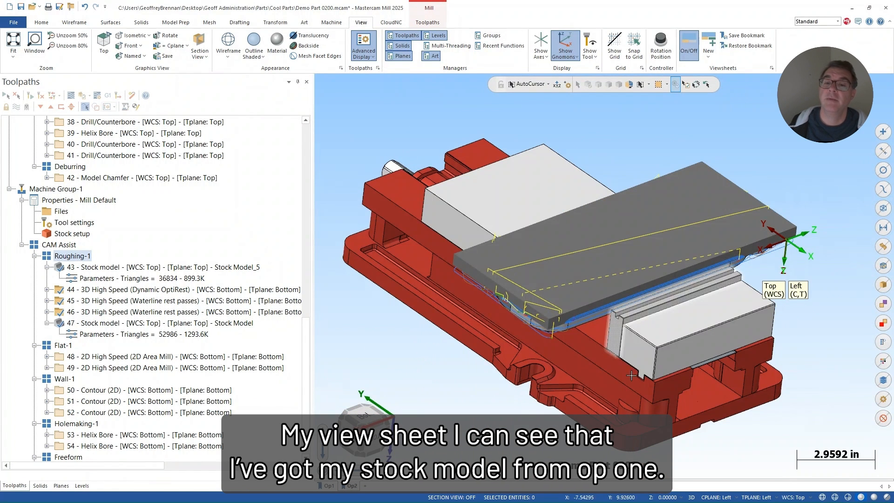
Display Roughing-1's operations one by one, from stock model operation 43 through stock model operation 47, and inspect the roughed stock.
{"action": "left_click", "coordinate": [93, 270]}
{"action": "middle_click_drag", "start_coordinate": [587, 260], "coordinate": [596, 310]}
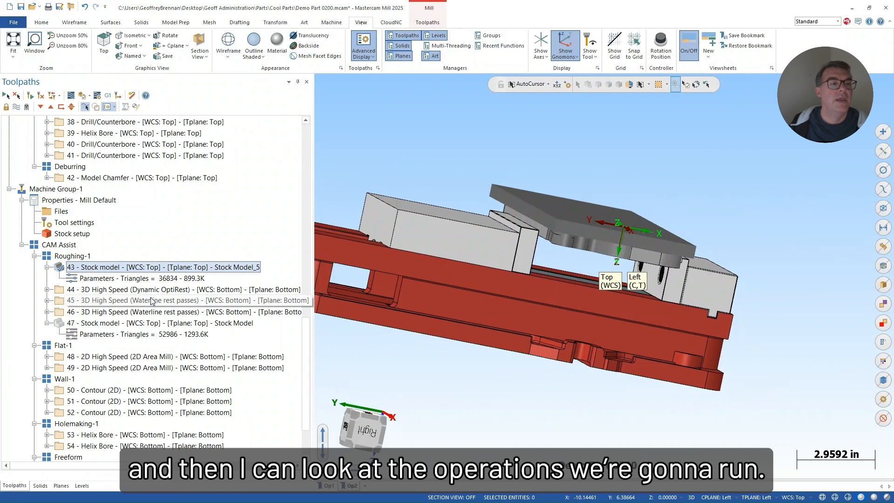
{"action": "left_click", "coordinate": [120, 293]}
{"action": "middle_click_drag", "start_coordinate": [523, 210], "coordinate": [572, 279]}
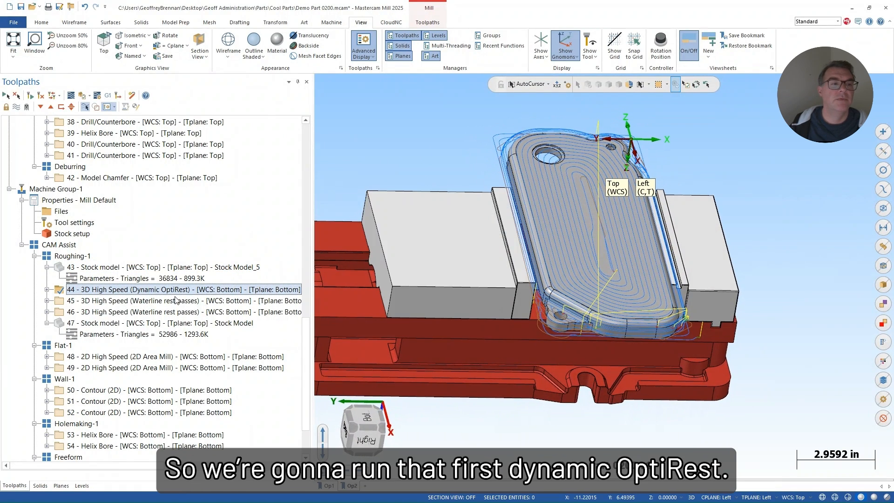
{"action": "left_click", "coordinate": [83, 301]}
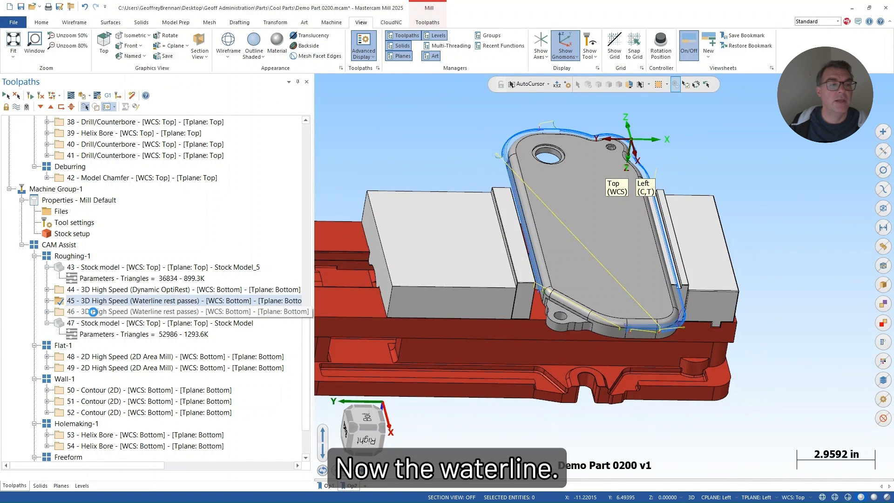
{"action": "left_click", "coordinate": [94, 312]}
{"action": "scroll", "coordinate": [588, 268], "scroll_direction": "up", "scroll_amount": 1}
{"action": "scroll", "coordinate": [588, 268], "scroll_direction": "up", "scroll_amount": 3}
{"action": "left_click", "coordinate": [98, 323]}
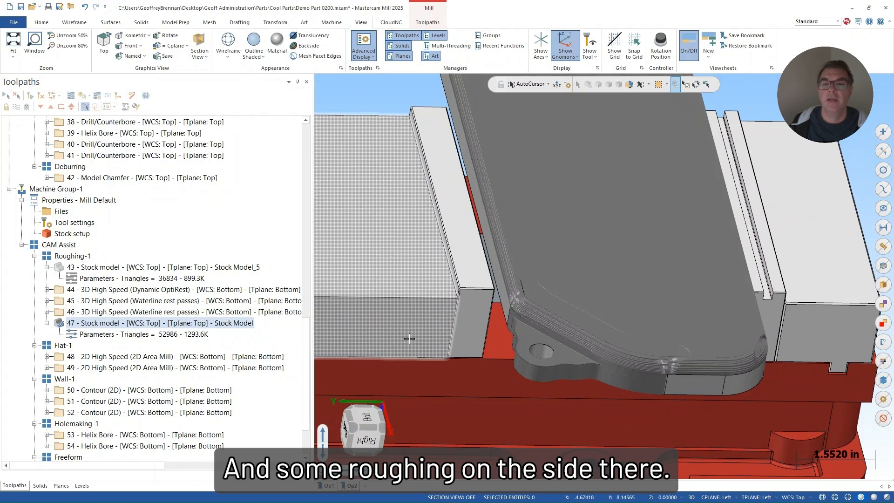
{"action": "middle_click_drag", "start_coordinate": [387, 339], "coordinate": [599, 274]}
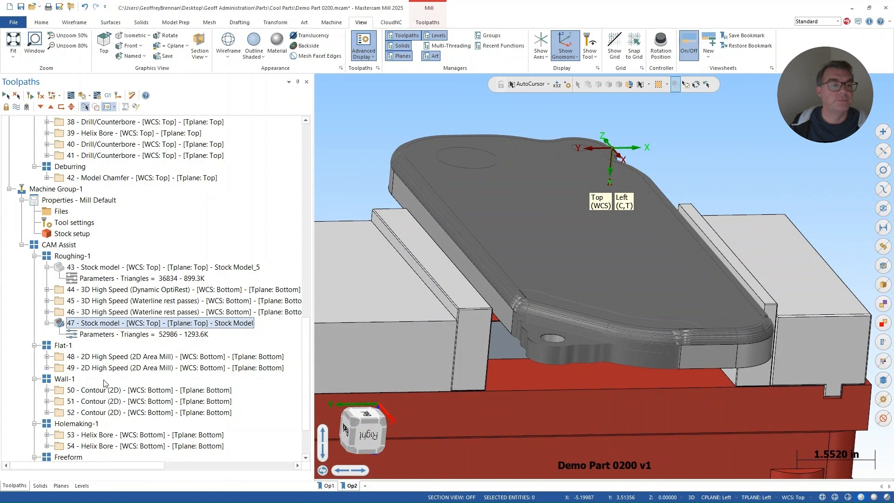
Display the Flat-1 group's 2D Area Mill toolpaths and the Wall-1 group's contour toolpaths on the part.
{"action": "left_click", "coordinate": [65, 345]}
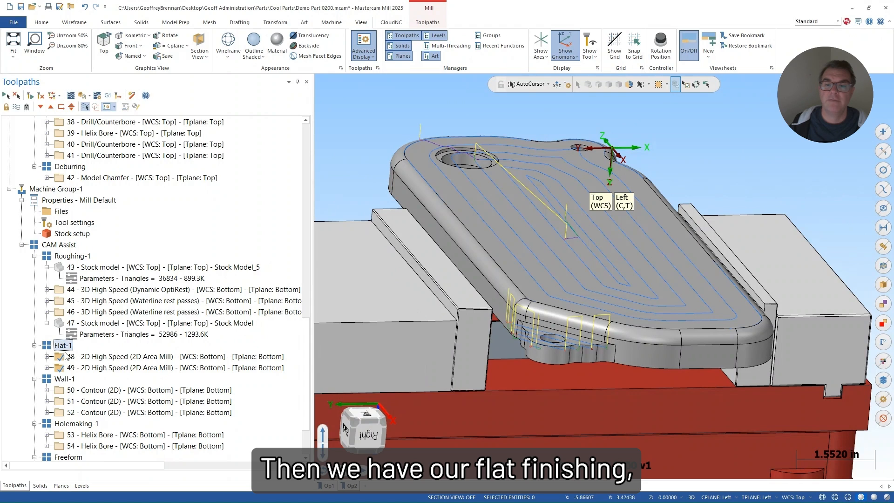
{"action": "left_click", "coordinate": [64, 378]}
{"action": "middle_click_drag", "start_coordinate": [356, 296], "coordinate": [324, 300]}
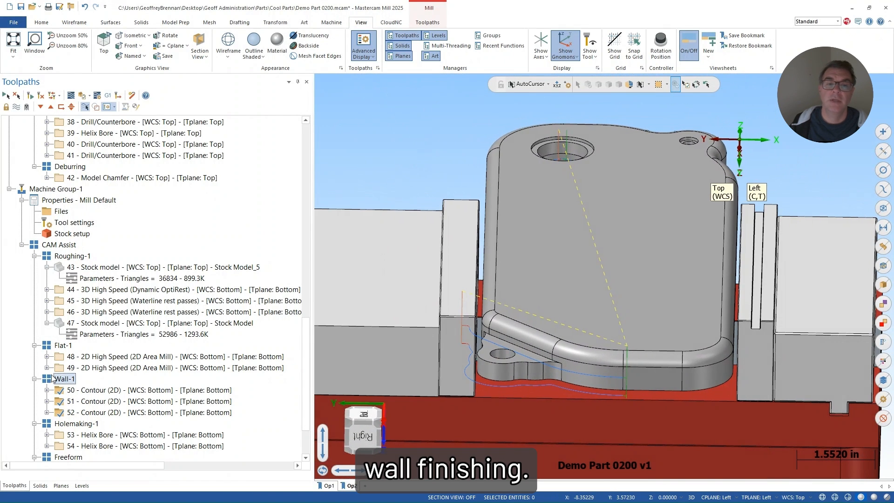
Display the Holemaking-1 group's helix bore toolpaths and inspect the Freeform group's waterline toolpaths around the part's outer edge.
{"action": "left_click", "coordinate": [69, 425]}
{"action": "mouse_move", "coordinate": [565, 180]}
{"action": "middle_mouse_down"}
{"action": "mouse_move", "coordinate": [586, 212]}
{"action": "mouse_move", "coordinate": [581, 177]}
{"action": "mouse_move", "coordinate": [577, 186]}
{"action": "middle_mouse_up"}
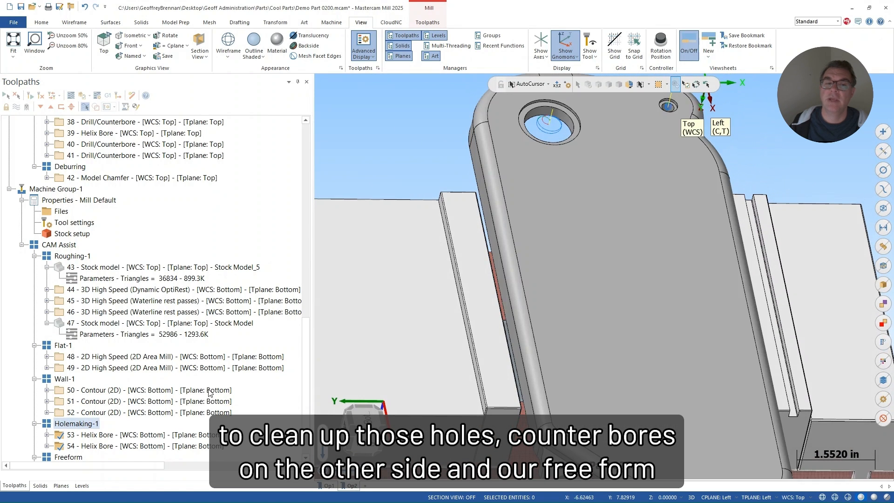
{"action": "left_click", "coordinate": [71, 458]}
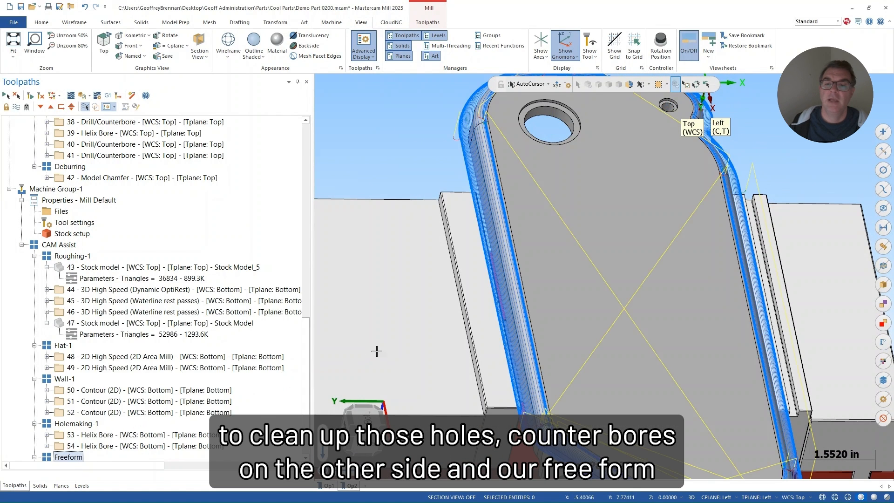
{"action": "scroll", "coordinate": [423, 314], "scroll_direction": "down", "scroll_amount": 5}
{"action": "middle_click_drag", "start_coordinate": [453, 325], "coordinate": [385, 290]}
{"action": "scroll", "coordinate": [380, 372], "scroll_direction": "up", "scroll_amount": 1}
{"action": "scroll", "coordinate": [109, 409], "scroll_direction": "down", "scroll_amount": 2}
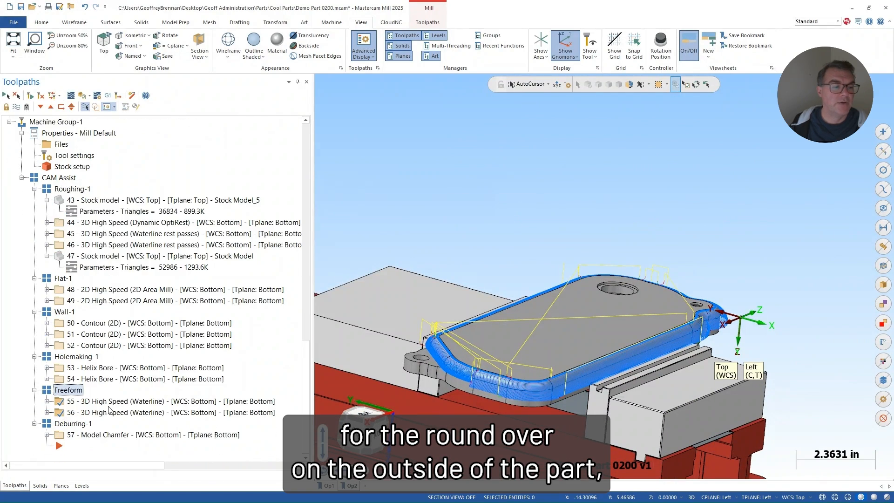
Display the Deburring-1 group's model chamfer toolpath and inspect it around the end lug and holes.
{"action": "left_click", "coordinate": [75, 424]}
{"action": "scroll", "coordinate": [429, 373], "scroll_direction": "up", "scroll_amount": 3}
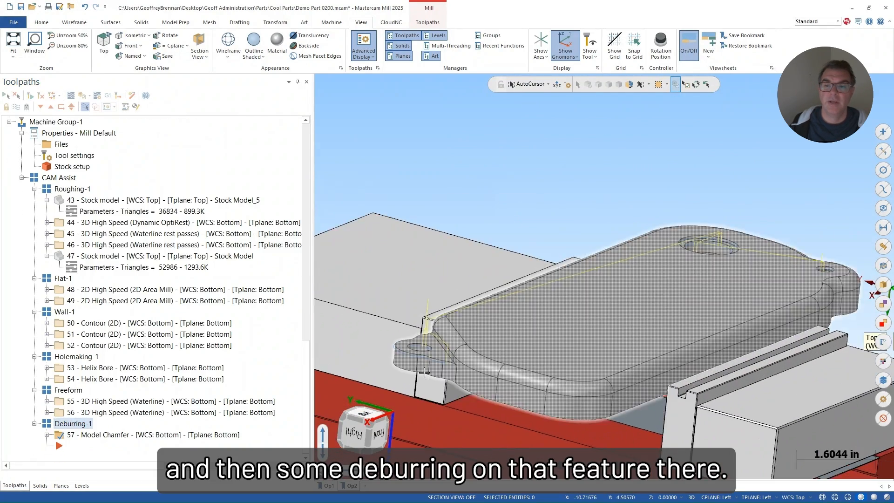
{"action": "middle_click_drag", "start_coordinate": [430, 374], "coordinate": [461, 394]}
{"action": "scroll", "coordinate": [513, 275], "scroll_direction": "down", "scroll_amount": 5}
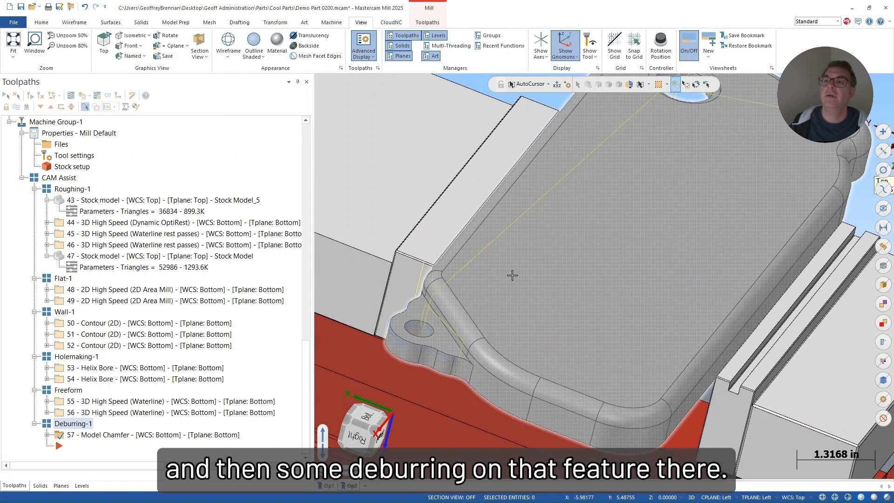
{"action": "scroll", "coordinate": [543, 221], "scroll_direction": "down", "scroll_amount": 1}
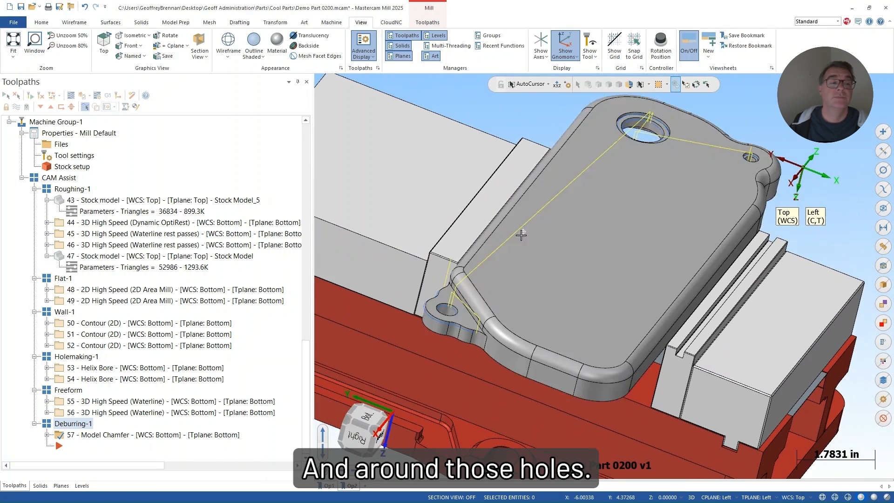
{"action": "middle_click_drag", "start_coordinate": [523, 237], "coordinate": [503, 231]}
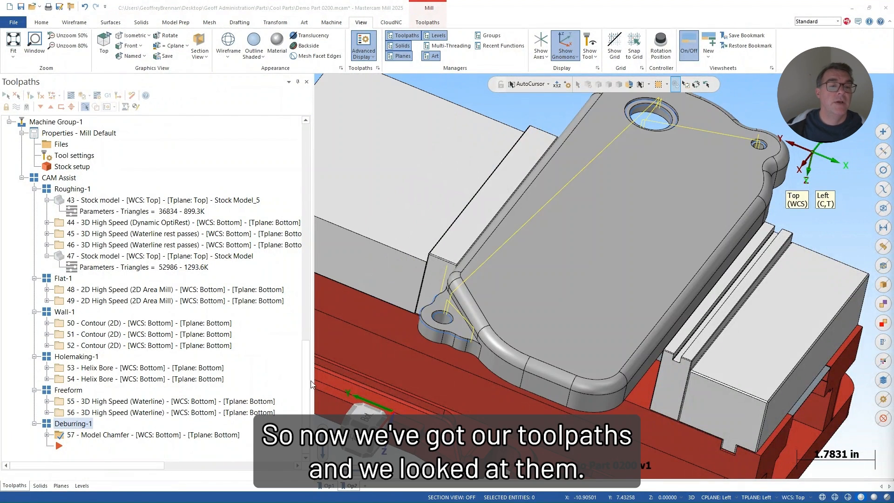
Review the toolpath parameters and linking parameters of Op 1's 2D Area Mill operation 18, leaving them unchanged.
{"action": "left_click_drag", "start_coordinate": [308, 383], "coordinate": [308, 156]}
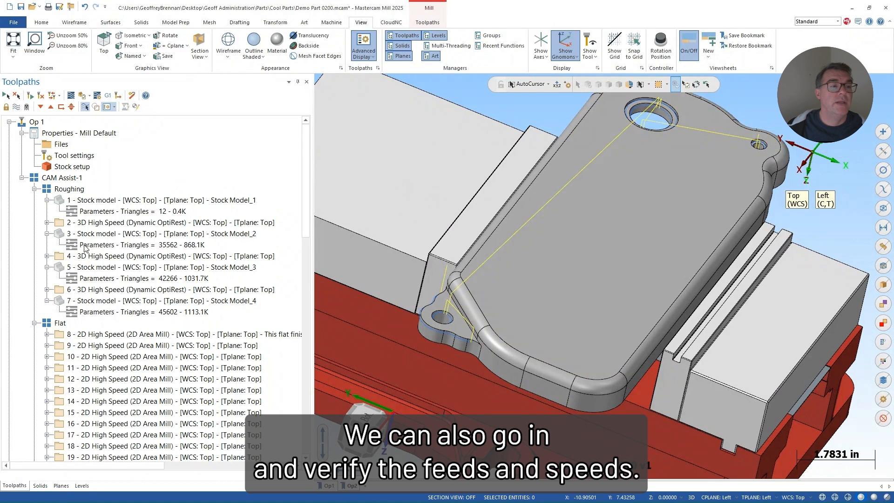
{"action": "scroll", "coordinate": [83, 252], "scroll_direction": "down", "scroll_amount": 4}
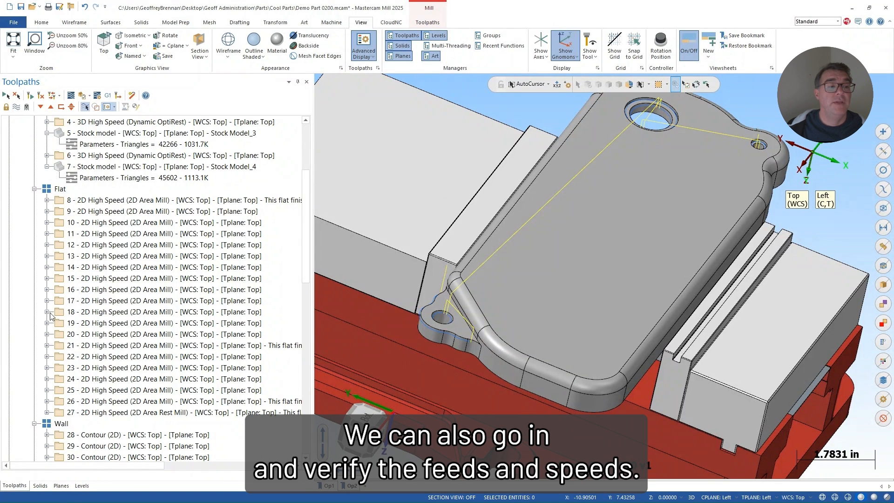
{"action": "left_click", "coordinate": [46, 311]}
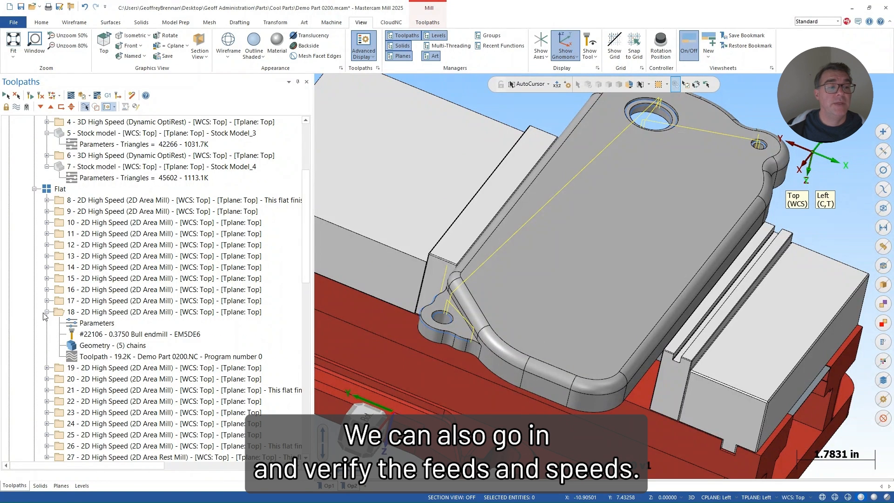
{"action": "left_click", "coordinate": [92, 327]}
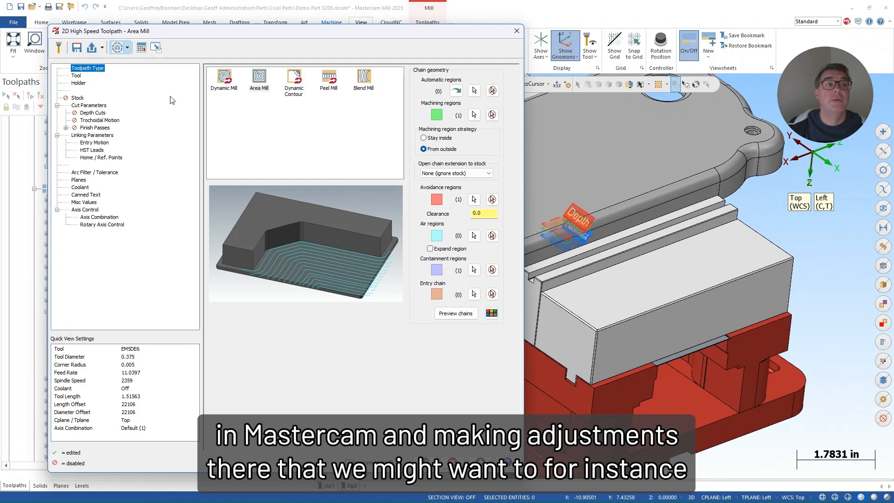
{"action": "left_click", "coordinate": [93, 135]}
{"action": "left_click", "coordinate": [516, 31]}
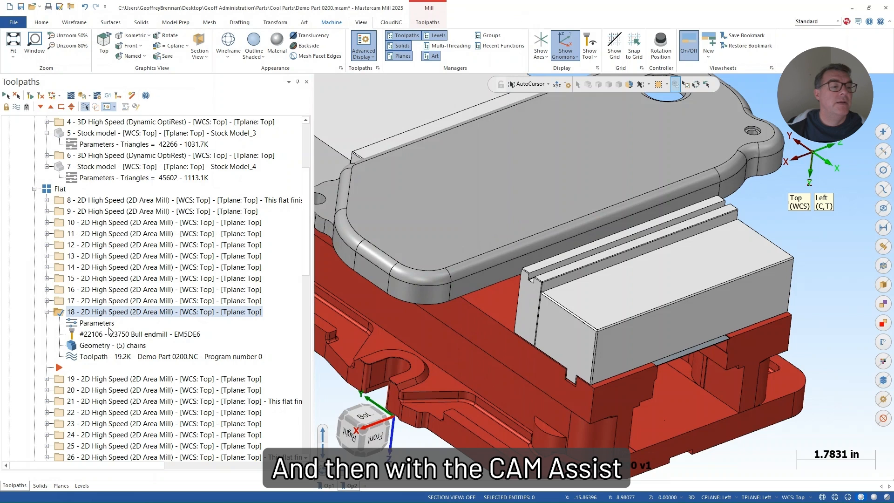
In the Cutting Parameters Explorer, shift operation 18 towards increased tool life at 2,226 rpm and save the operation.
{"action": "scroll", "coordinate": [508, 192], "scroll_direction": "down", "scroll_amount": 1}
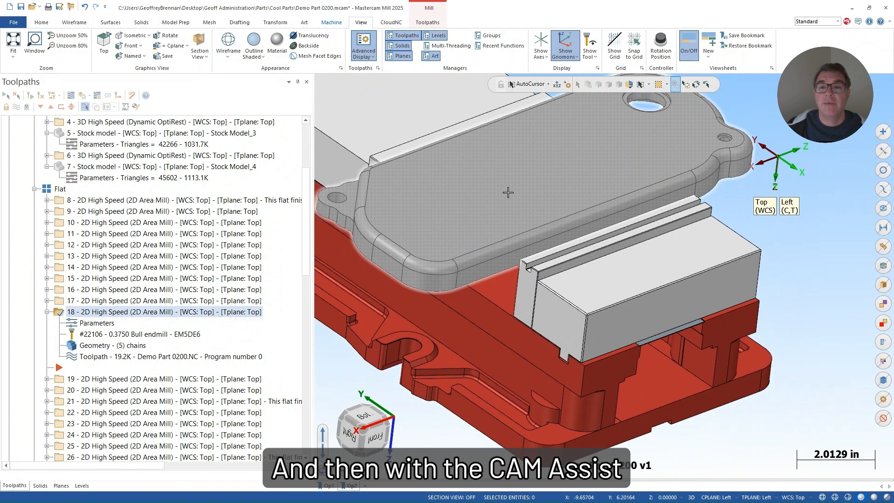
{"action": "right_click", "coordinate": [182, 318]}
{"action": "left_click", "coordinate": [205, 309]}
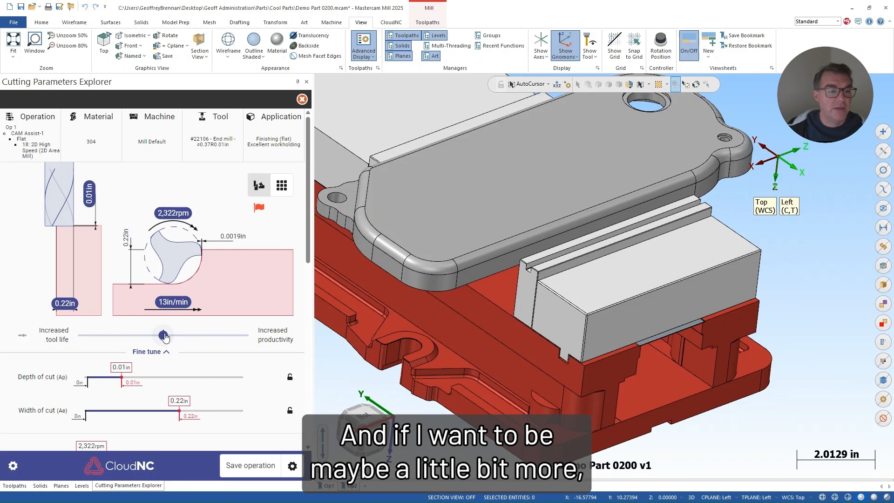
{"action": "left_click_drag", "start_coordinate": [165, 337], "coordinate": [137, 336]}
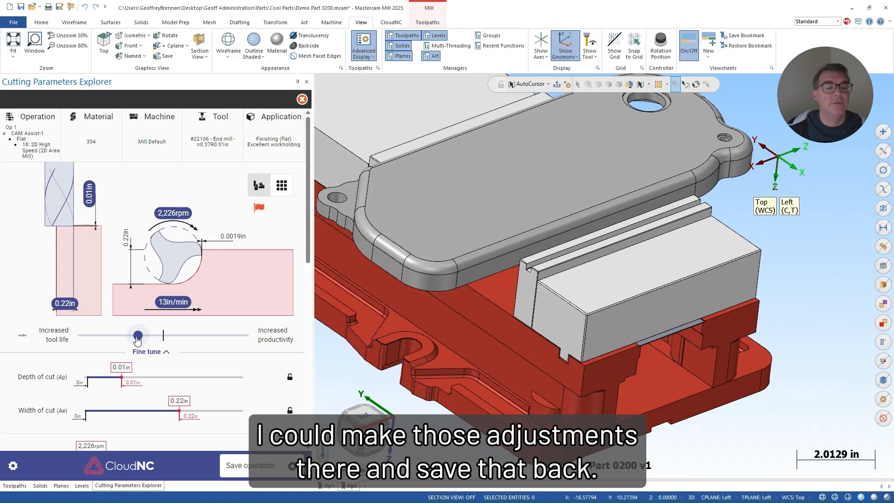
{"action": "left_click", "coordinate": [267, 470]}
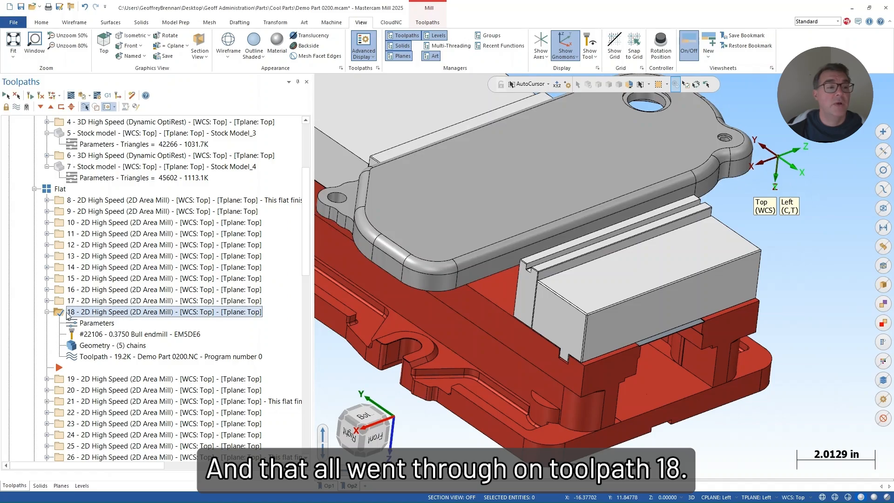
Switch to the Op1 viewsheet and run the verification simulation of Op 1's toolpaths.
{"action": "scroll", "coordinate": [209, 288], "scroll_direction": "up", "scroll_amount": 4}
{"action": "mouse_move", "coordinate": [455, 327]}
{"action": "middle_mouse_down"}
{"action": "mouse_move", "coordinate": [466, 279]}
{"action": "mouse_move", "coordinate": [366, 288]}
{"action": "mouse_move", "coordinate": [446, 322]}
{"action": "mouse_move", "coordinate": [443, 343]}
{"action": "middle_mouse_up"}
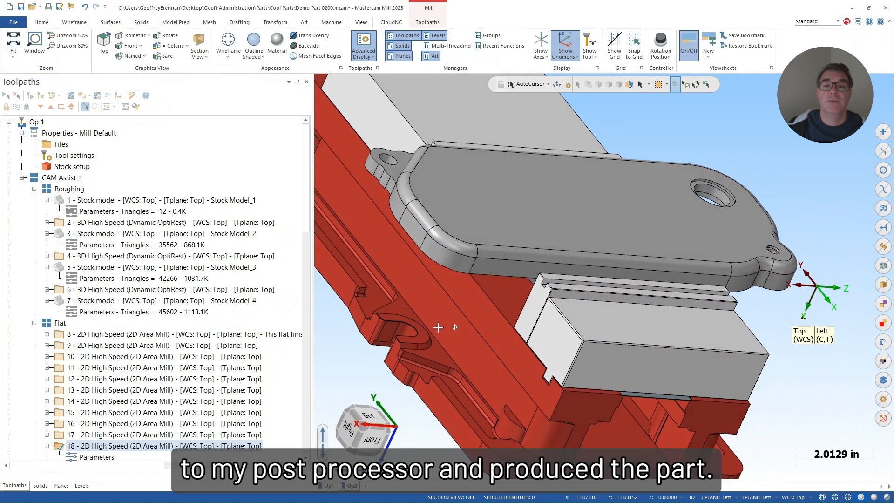
{"action": "left_click", "coordinate": [328, 485]}
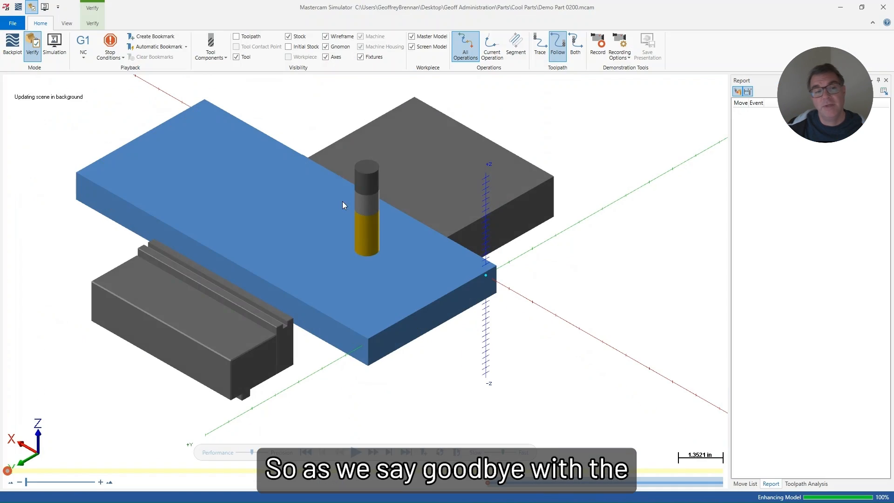
{"action": "left_click", "coordinate": [355, 452]}
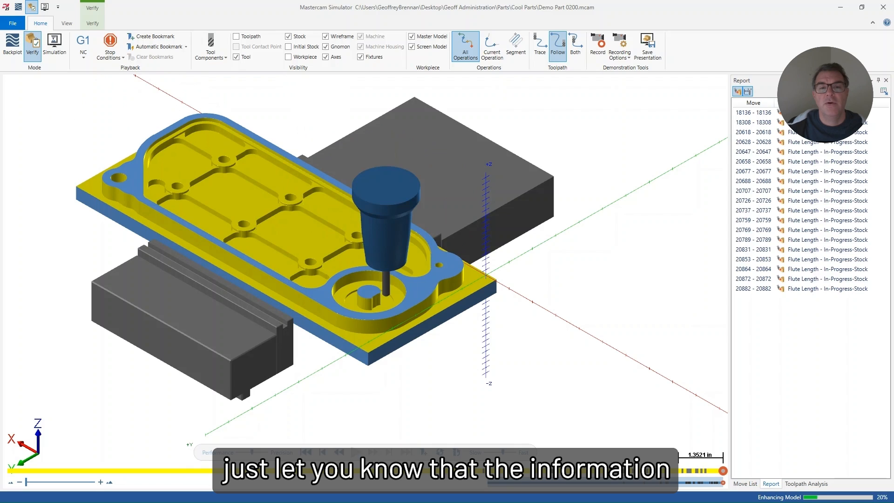
Close the Op 1 simulation and load Machine Group-1's CAM Assist operations for verification.
{"action": "left_click", "coordinate": [887, 6]}
{"action": "scroll", "coordinate": [93, 233], "scroll_direction": "down", "scroll_amount": 8}
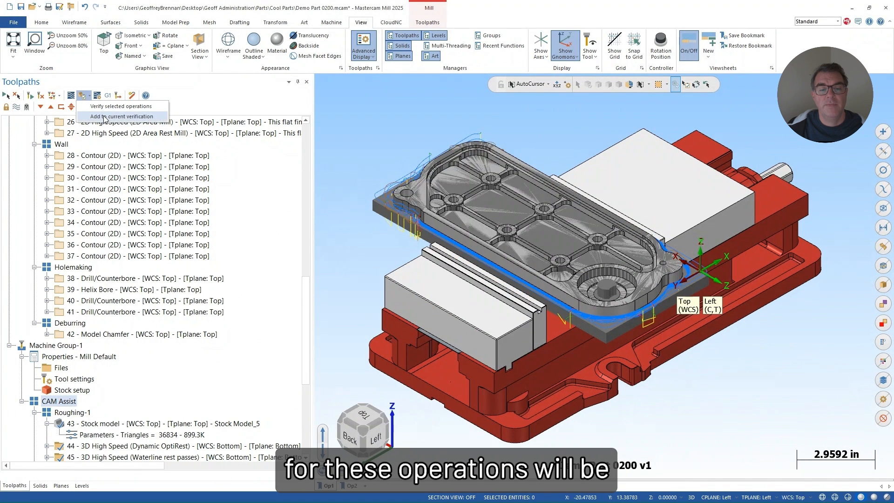
{"action": "left_click", "coordinate": [103, 117]}
Run the Machine Group-1 simulation through the model chamfer and inspect the machined part from below with the report closed.
{"action": "right_click", "coordinate": [383, 284]}
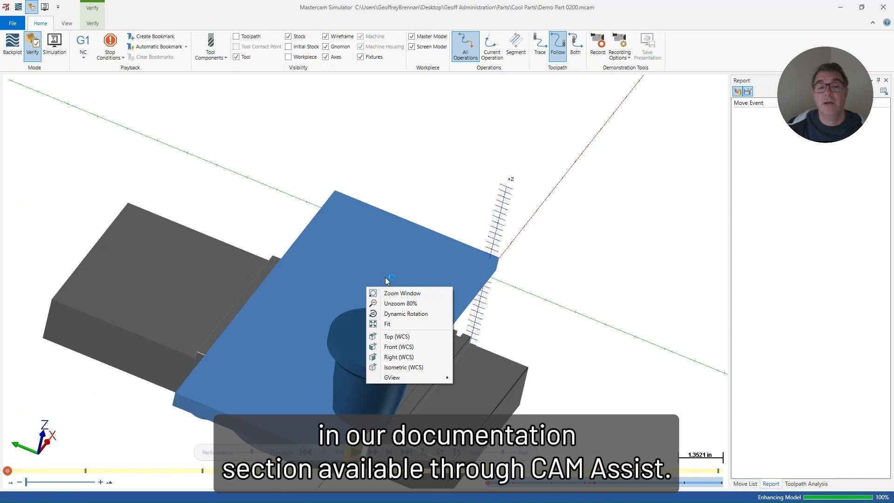
{"action": "left_click", "coordinate": [390, 324]}
{"action": "middle_click_drag", "start_coordinate": [390, 324], "coordinate": [367, 340]}
{"action": "key", "text": "r"}
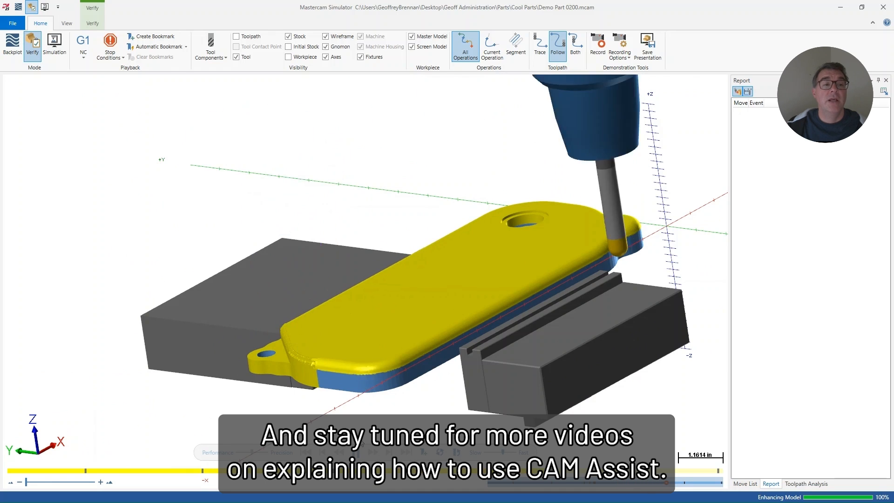
{"action": "middle_click_drag", "start_coordinate": [377, 283], "coordinate": [414, 183]}
{"action": "left_click", "coordinate": [886, 80]}
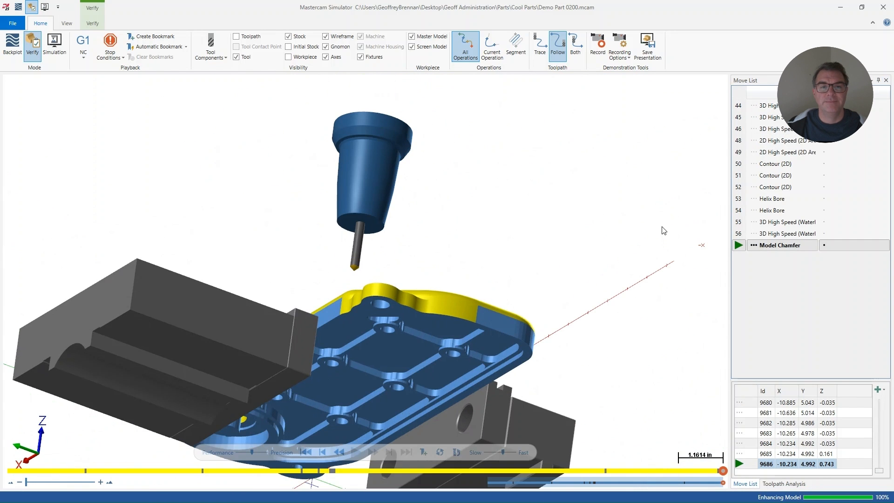